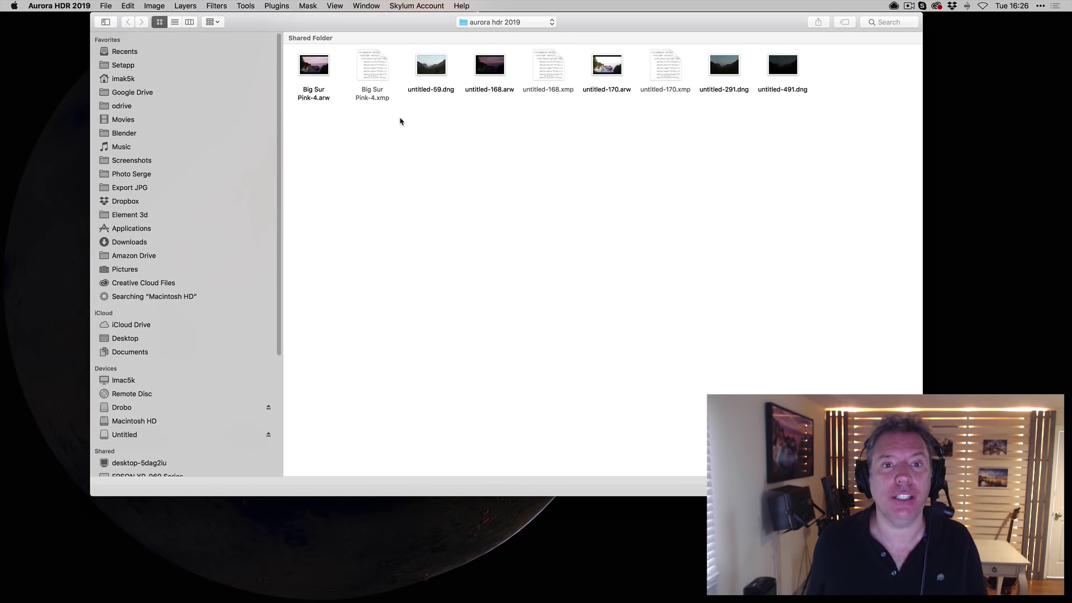
# Select the bracketed exposures untitled-59, untitled-291 and untitled-491 and open them together.
pyautogui.click(429, 70)
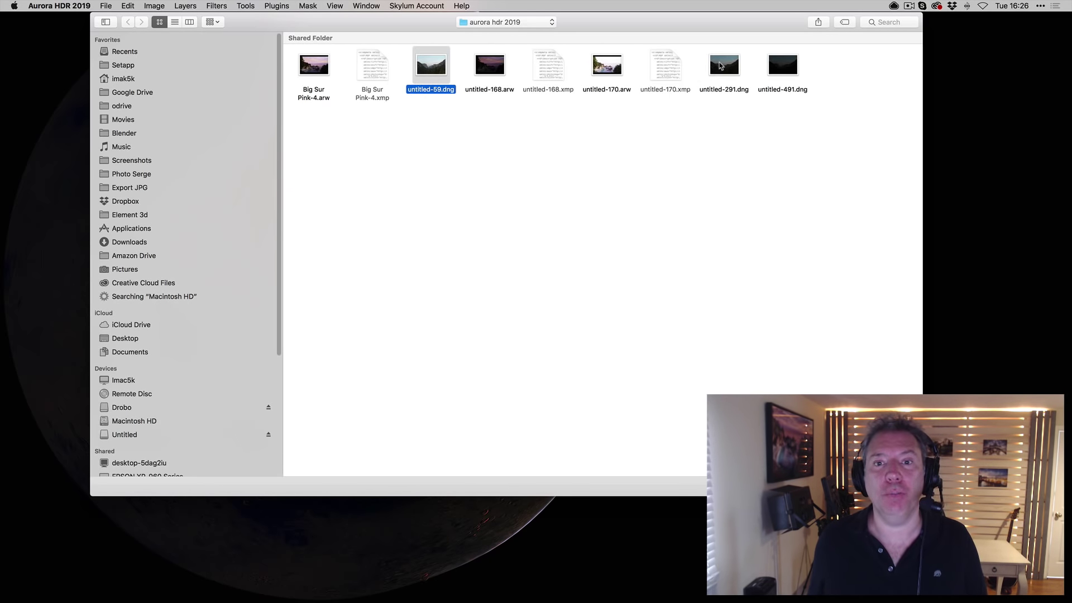
pyautogui.keyDown('super'); pyautogui.click(721, 66); pyautogui.keyUp('super')
pyautogui.keyDown('super'); pyautogui.click(781, 73); pyautogui.keyUp('super')
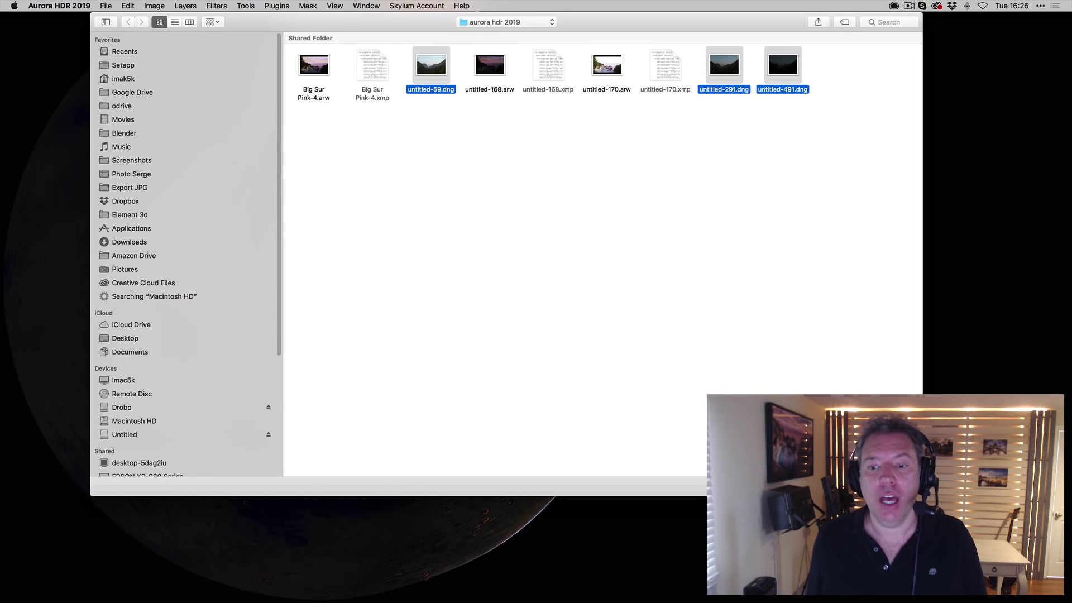
pyautogui.press('Return')
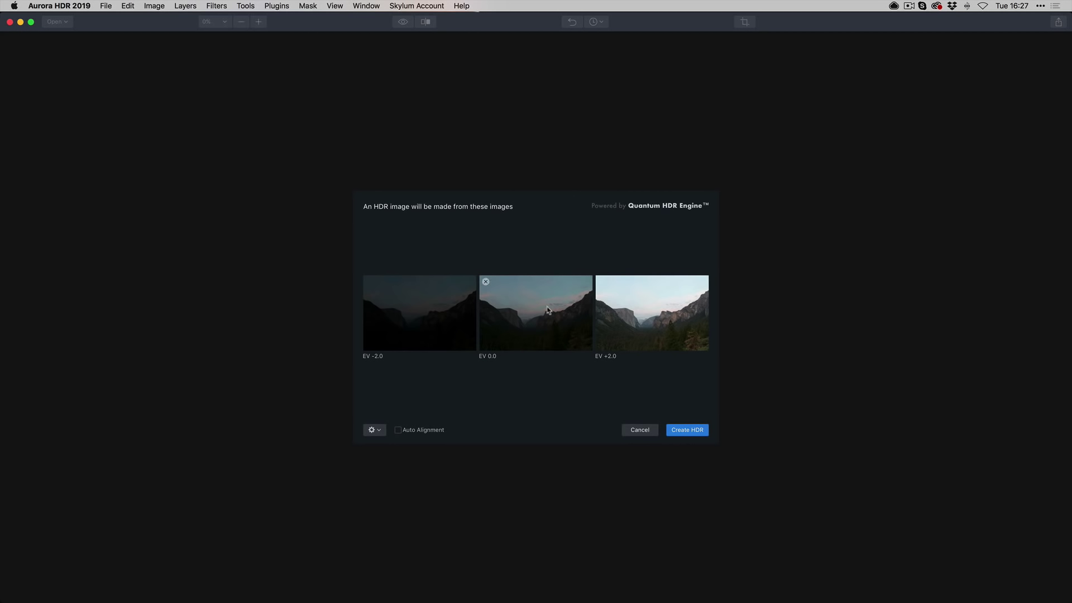
# Enable Auto Alignment and create the HDR from the EV -2, 0 and +2 exposures.
pyautogui.moveTo(542, 318)
pyautogui.moveTo(415, 342)
pyautogui.click(398, 430)
pyautogui.click(693, 431)
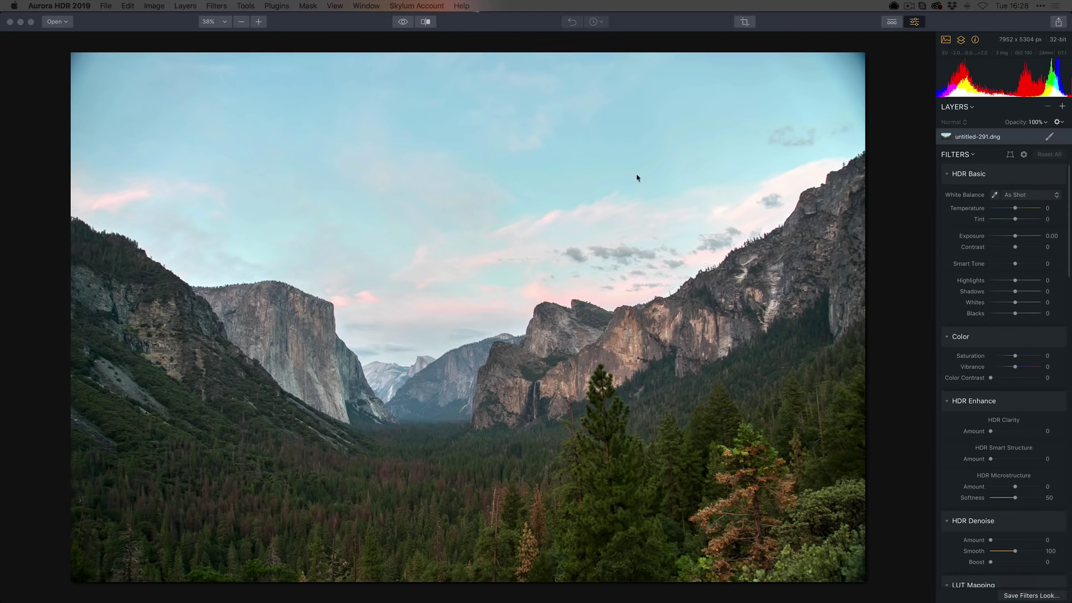
# Show the Looks strip with the Serge Ramelli Looks category selected.
pyautogui.click(892, 23)
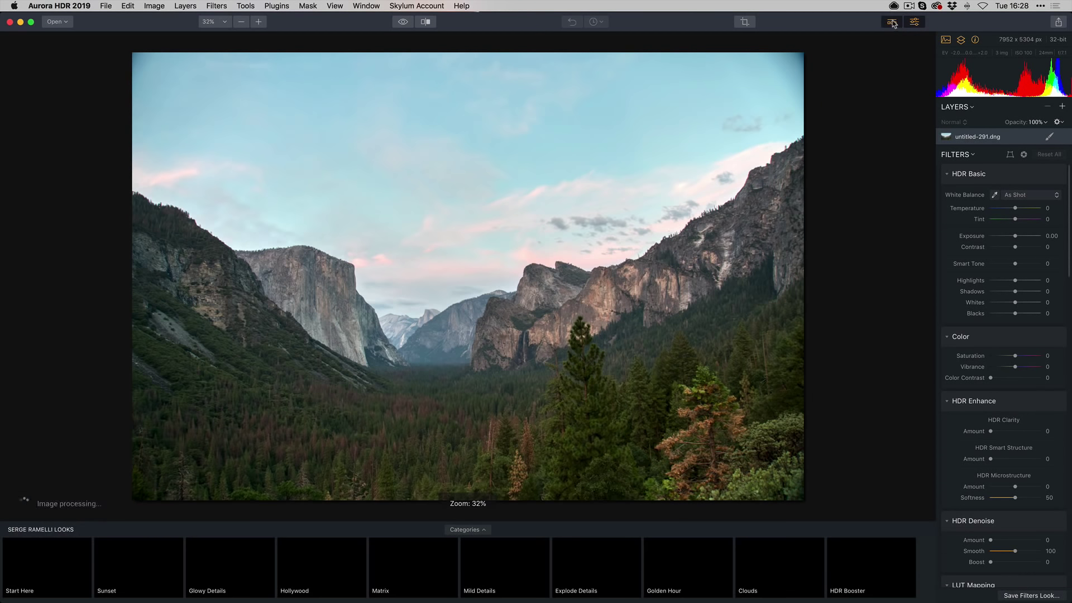
pyautogui.click(455, 532)
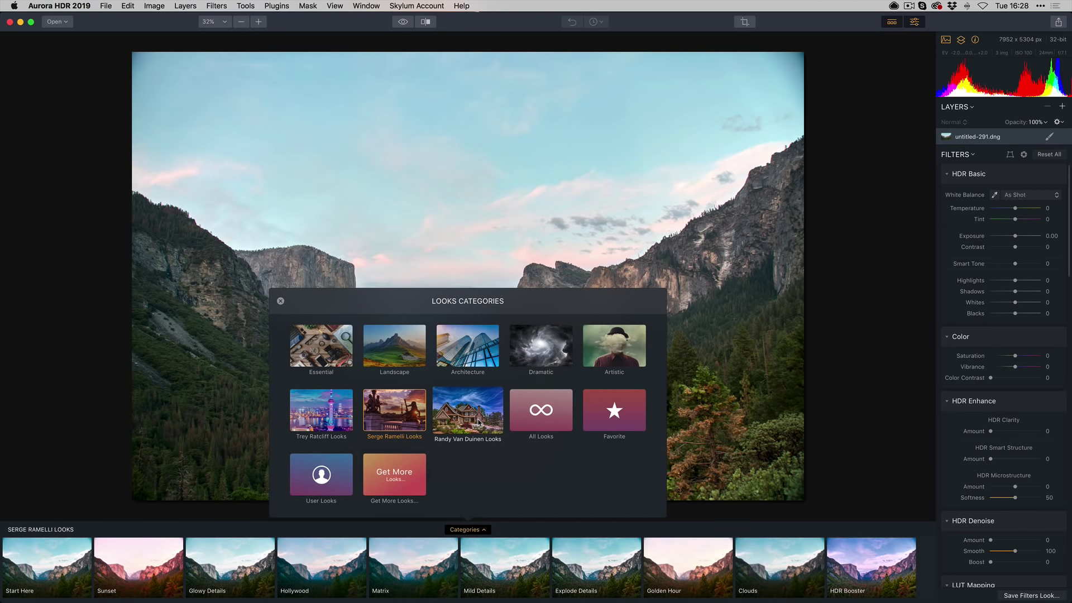
pyautogui.click(385, 411)
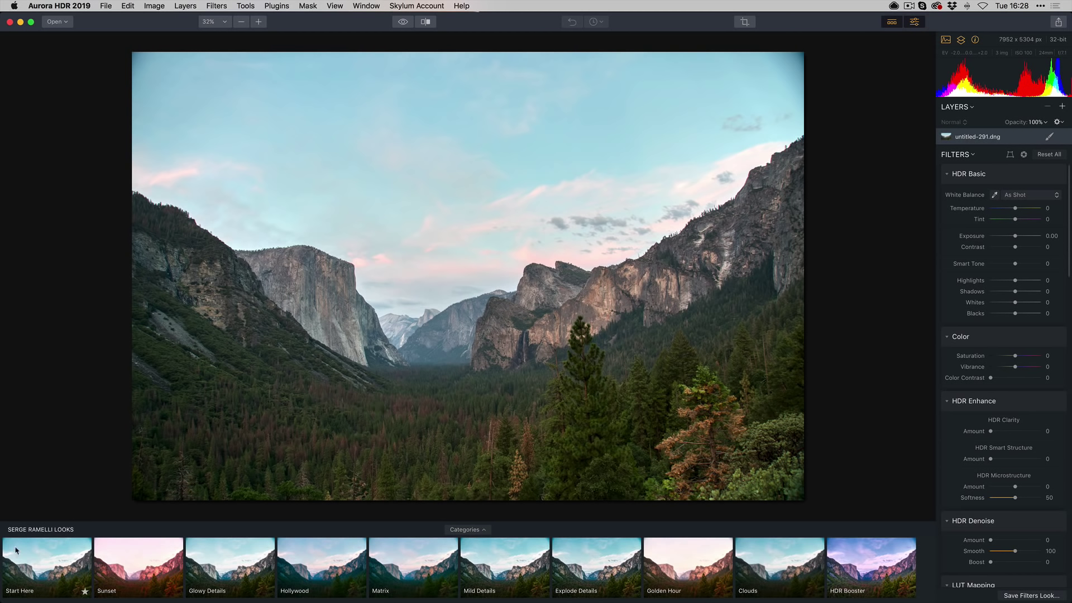
# Apply the Start Here look, then toggle the before/after comparison with the original.
pyautogui.click(34, 564)
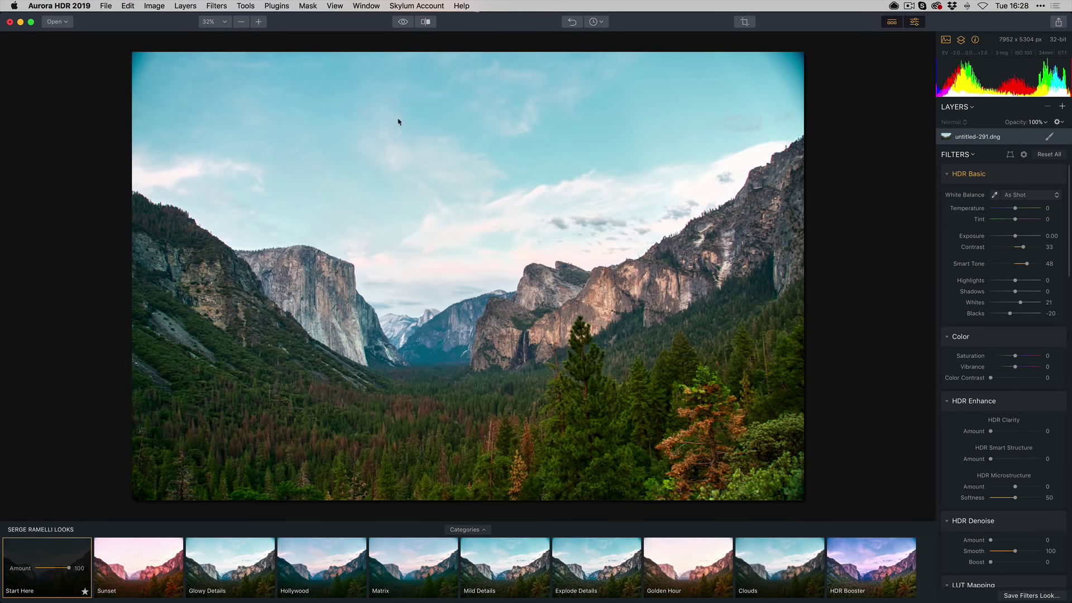
pyautogui.click(403, 22)
pyautogui.click(403, 22)
# Set White Balance to Shade and pull Highlights down to -77.
pyautogui.click(1032, 195)
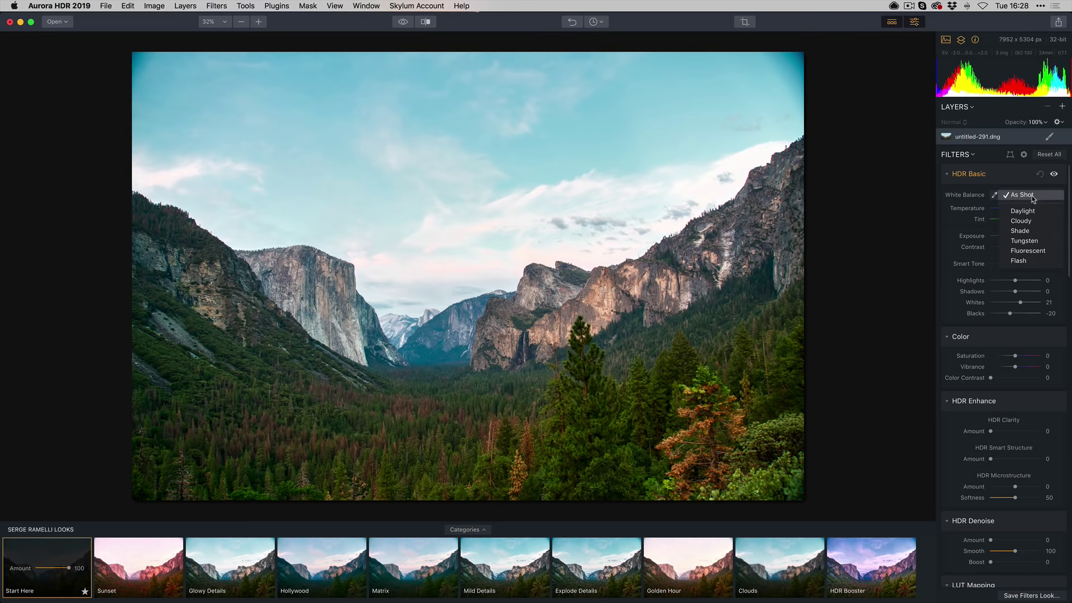
pyautogui.click(1034, 231)
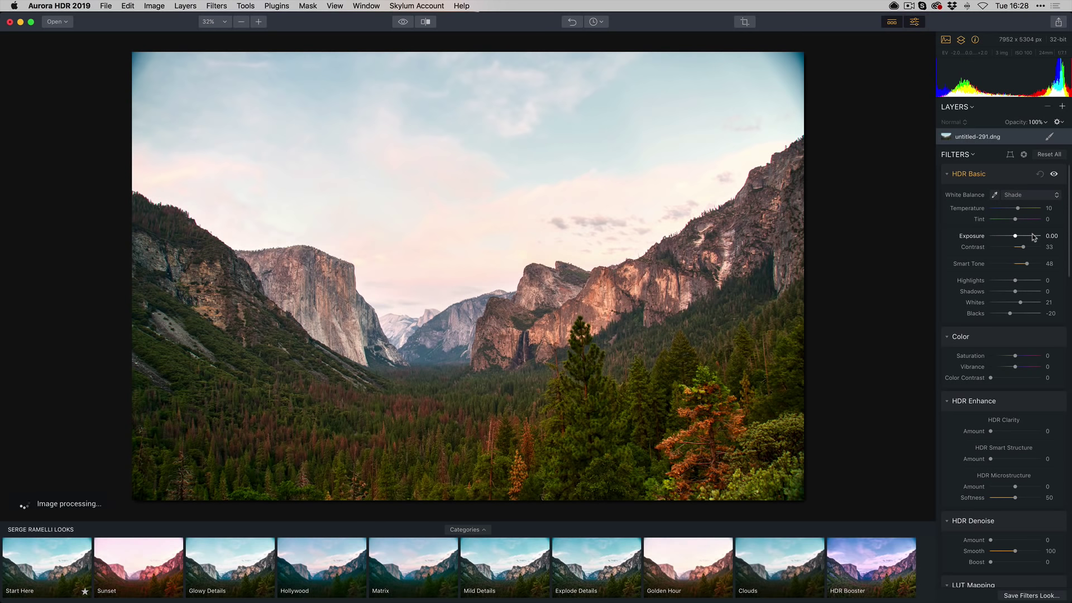
pyautogui.moveTo(1015, 280); pyautogui.dragTo(993, 280)
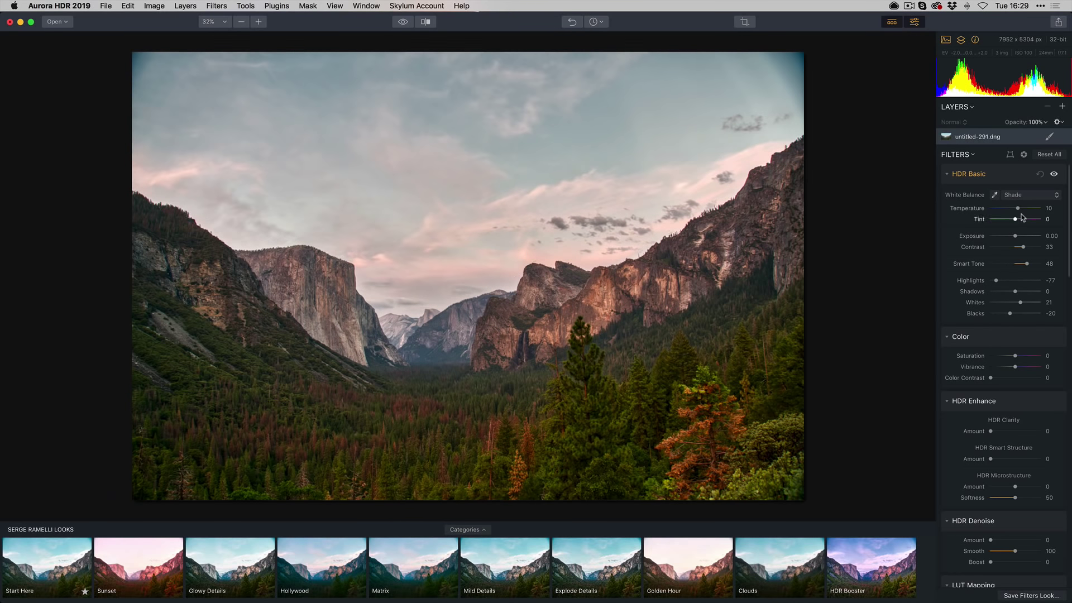
# Switch White Balance to Daylight, push Tint to 9, and preview the original.
pyautogui.click(1021, 195)
pyautogui.click(1014, 175)
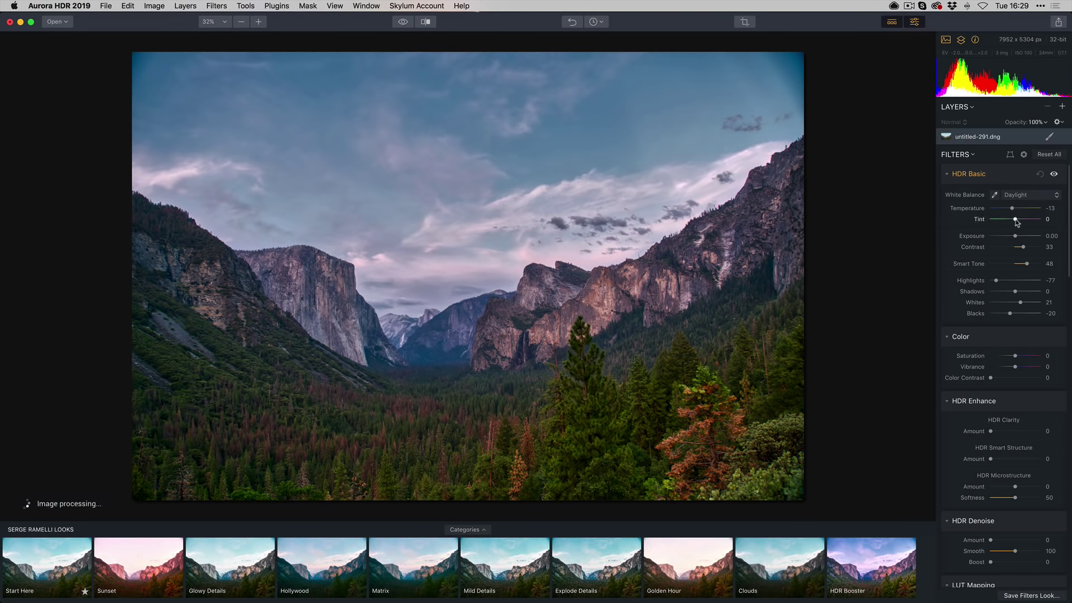
pyautogui.moveTo(1017, 219); pyautogui.dragTo(1019, 219)
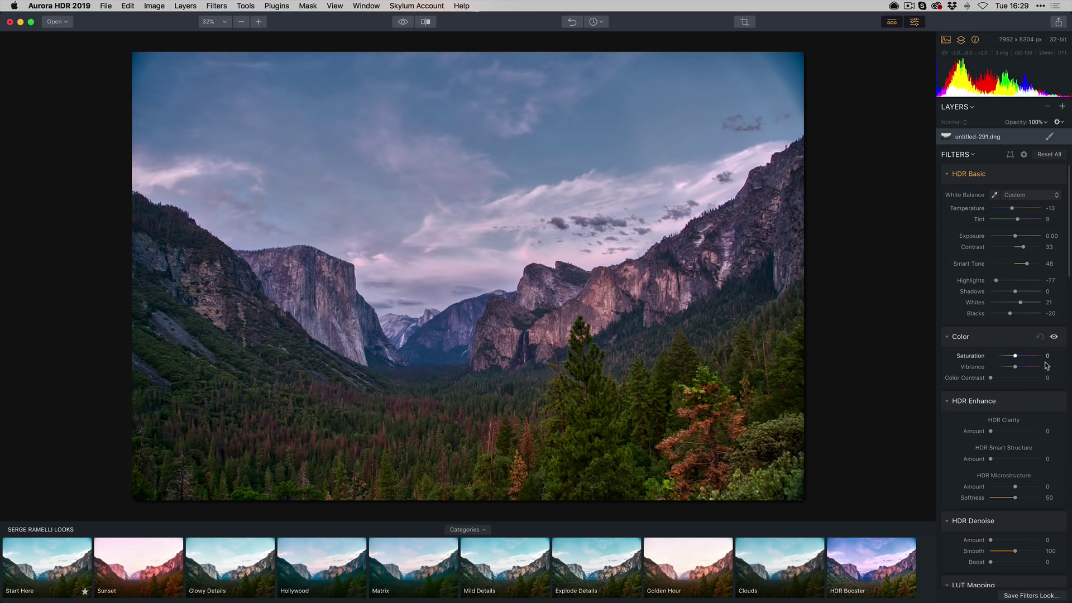
pyautogui.scroll(-1, 1011, 351)
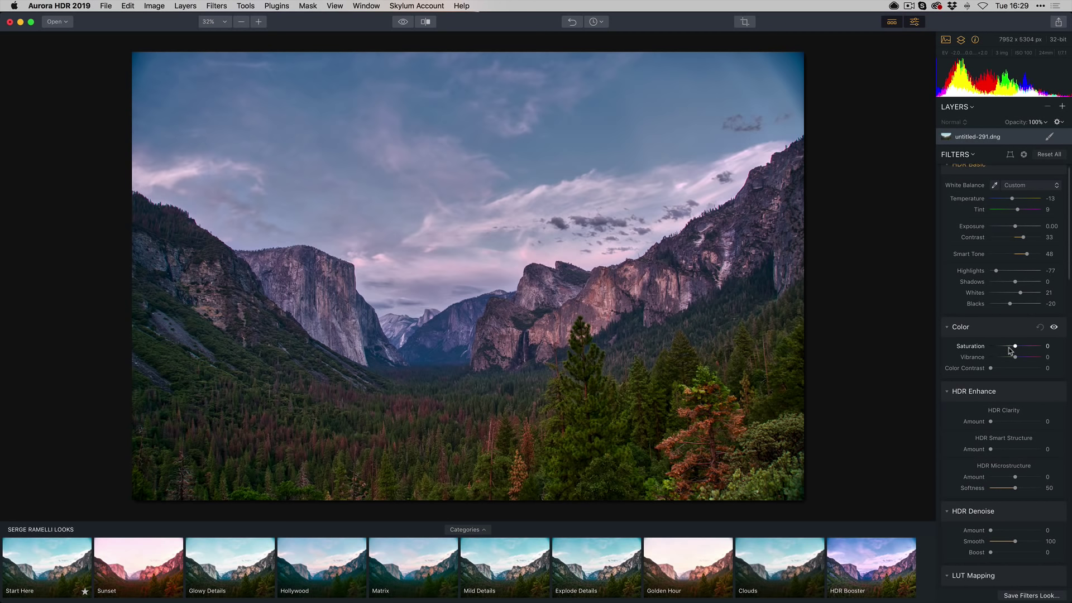
pyautogui.scroll(1, 1011, 348)
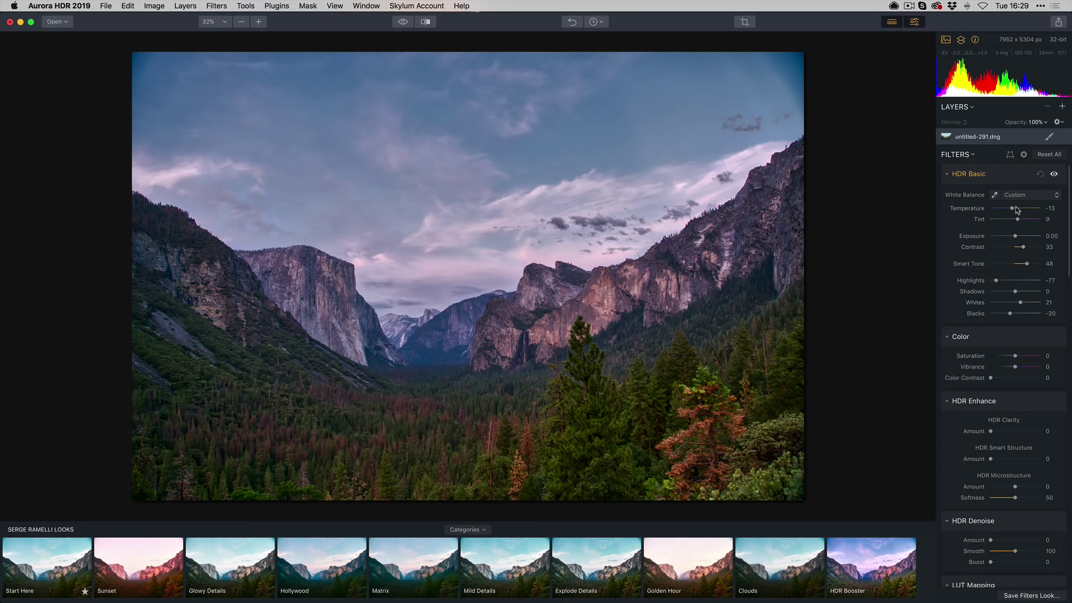
pyautogui.moveTo(399, 24); pyautogui.dragTo(397, 25)
pyautogui.click(218, 24)
pyautogui.click(221, 73)
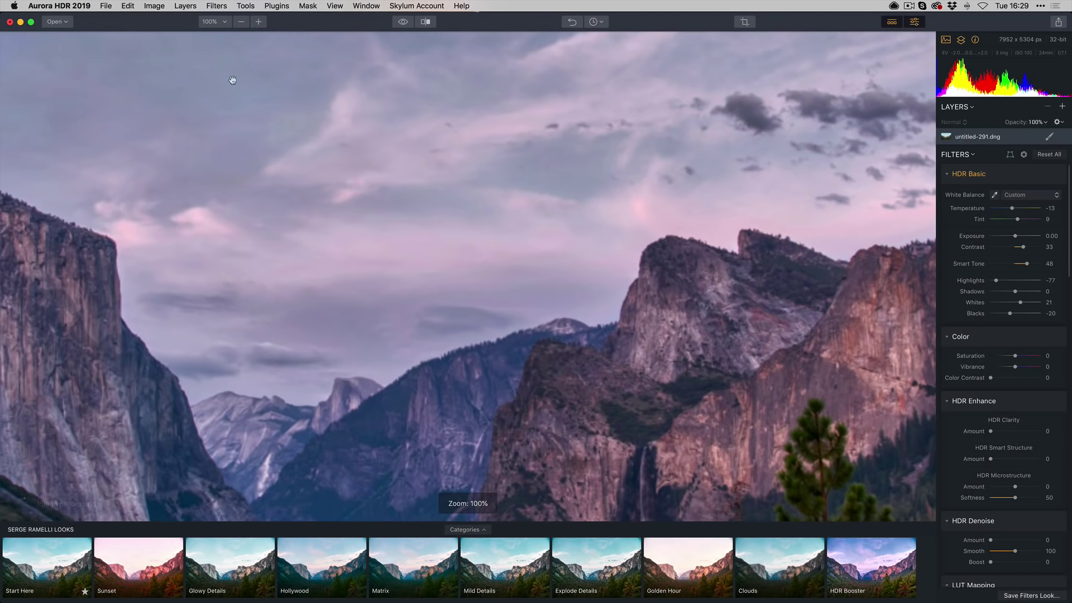
pyautogui.moveTo(555, 370); pyautogui.dragTo(572, 188)
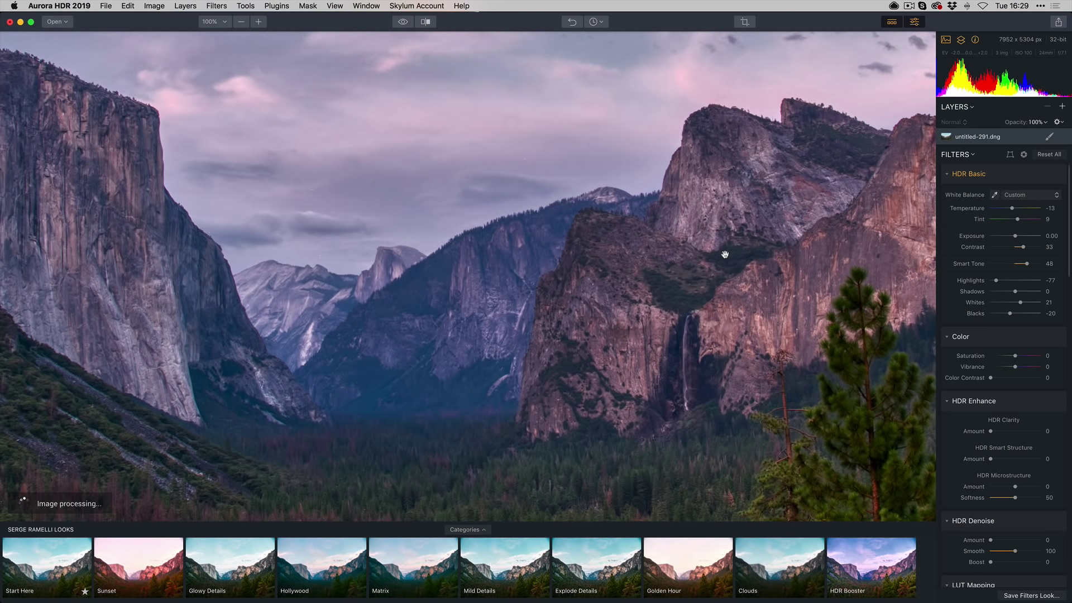
pyautogui.hscroll(10, 721, 252)
pyautogui.scroll(3, 729, 251)
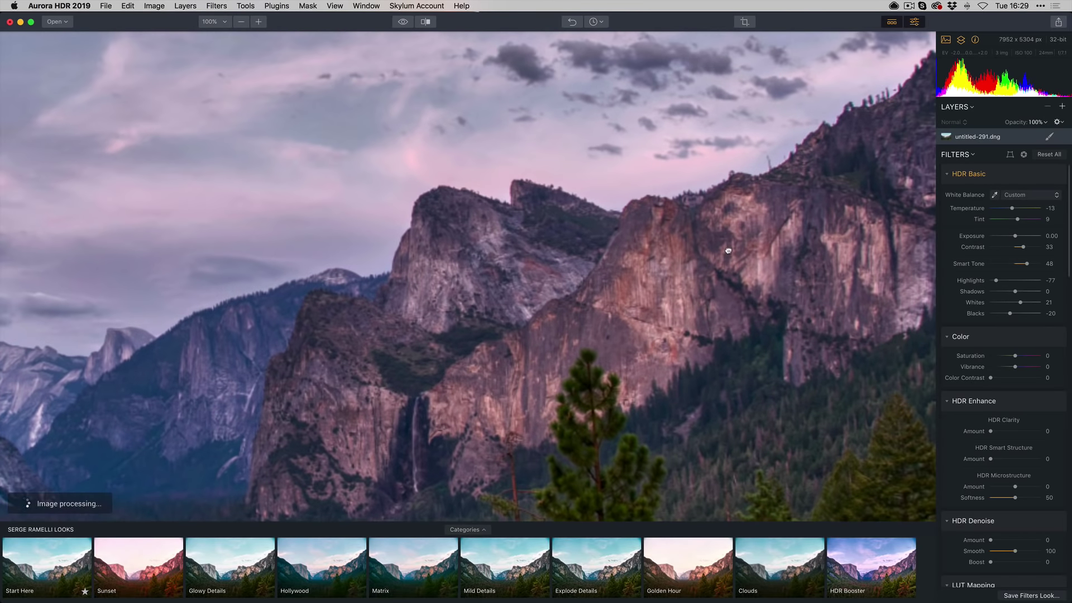
pyautogui.hscroll(-8, 728, 250)
pyautogui.scroll(-6, 728, 250)
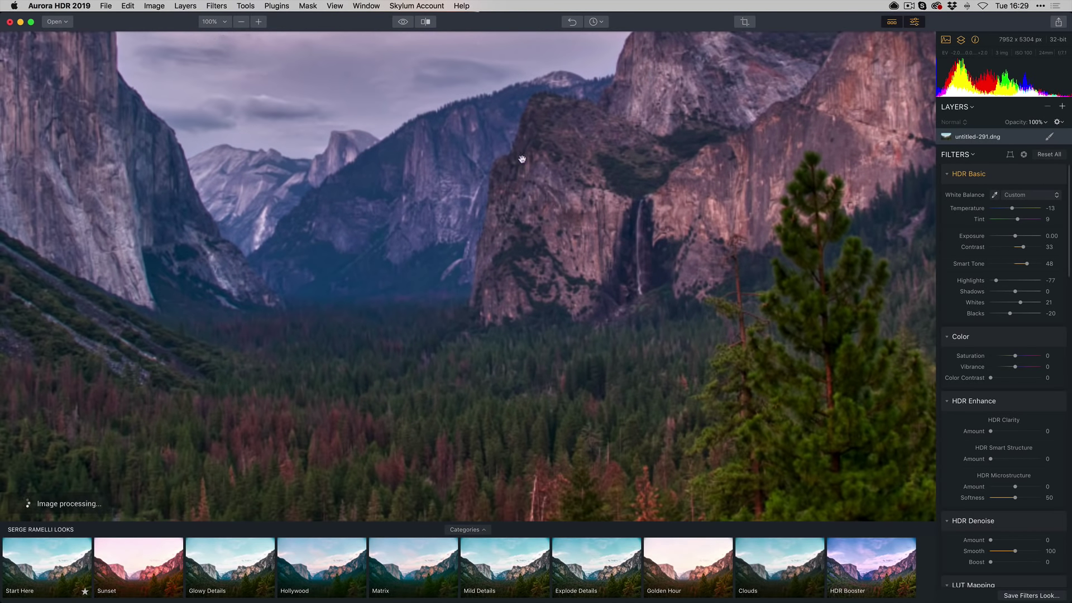
pyautogui.click(225, 22)
pyautogui.click(223, 36)
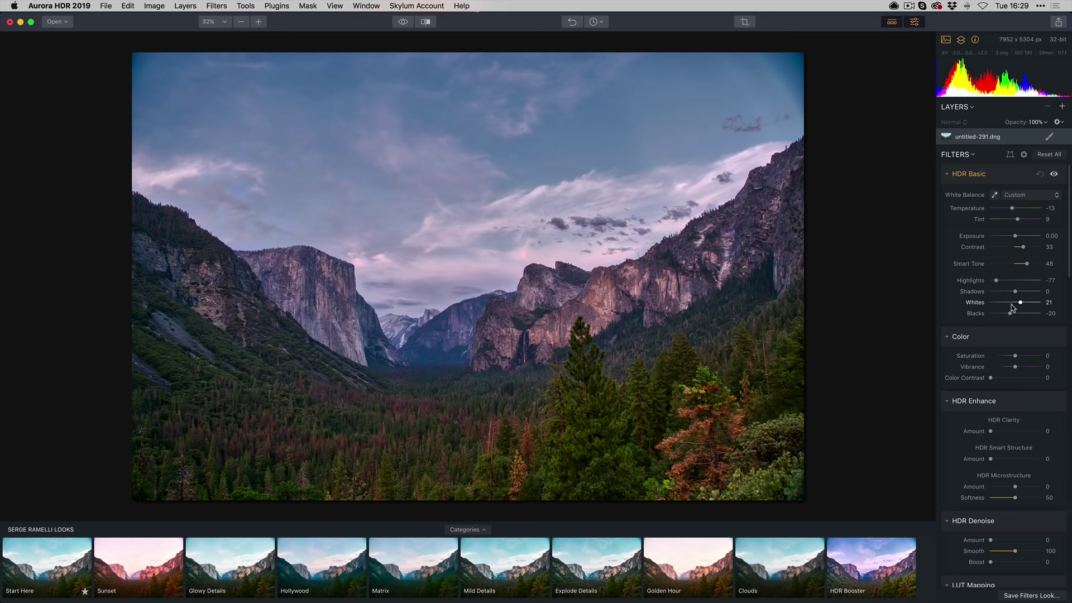
# Add and raise the Color Contrast amount.
pyautogui.scroll(-3, 1018, 304)
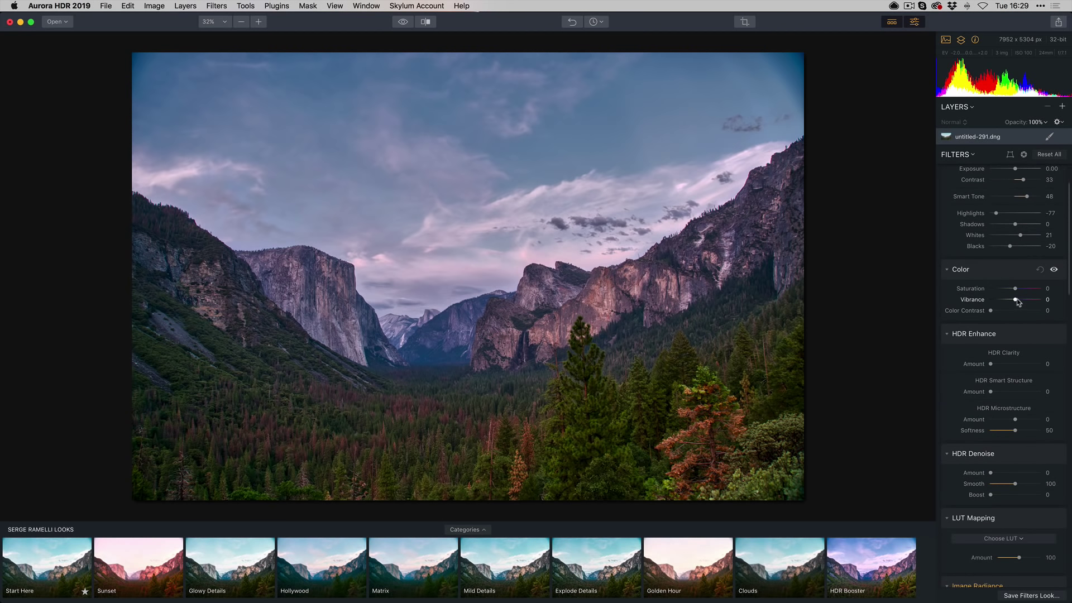
pyautogui.click(1000, 310)
pyautogui.moveTo(1000, 312)
pyautogui.mouseDown()
pyautogui.moveTo(1014, 312)
pyautogui.moveTo(1003, 312)
pyautogui.mouseUp()
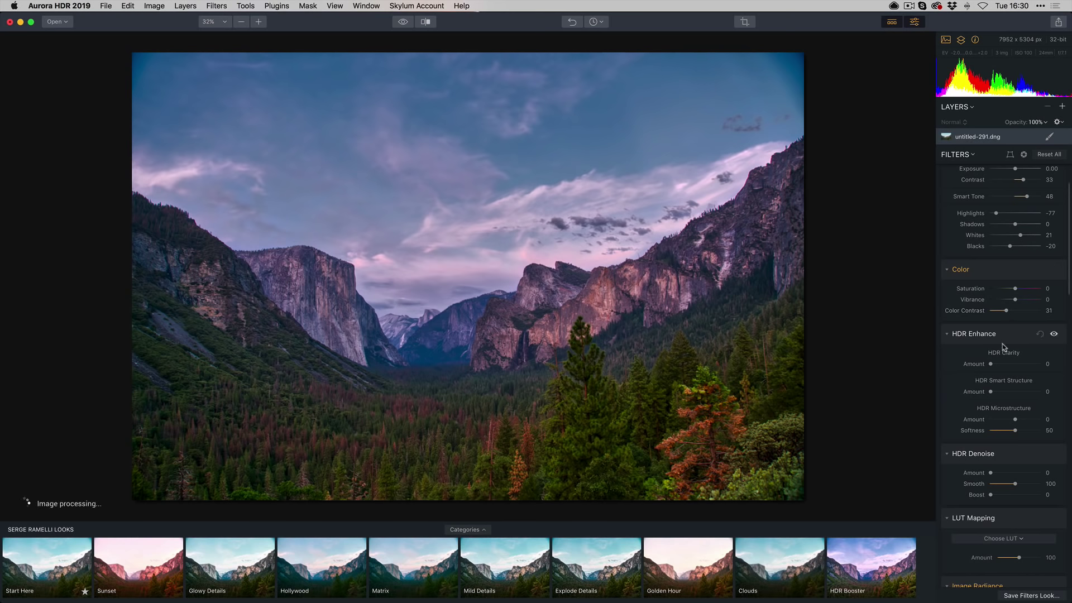
# Leave LUT Mapping without a LUT and lower Polarizing Filter Amount to 58.
pyautogui.scroll(-5, 997, 365)
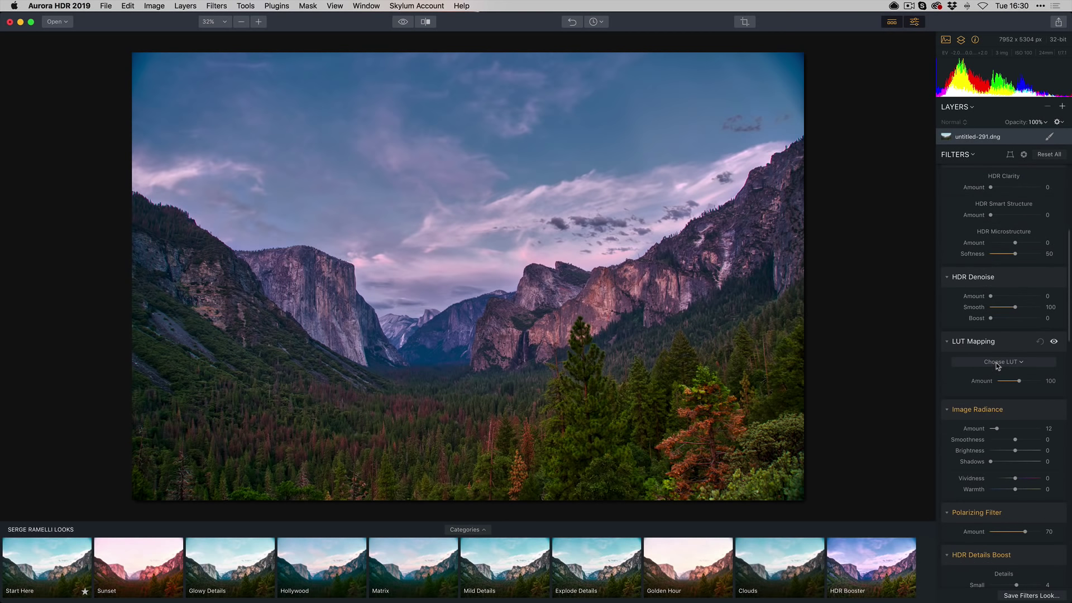
pyautogui.click(1021, 363)
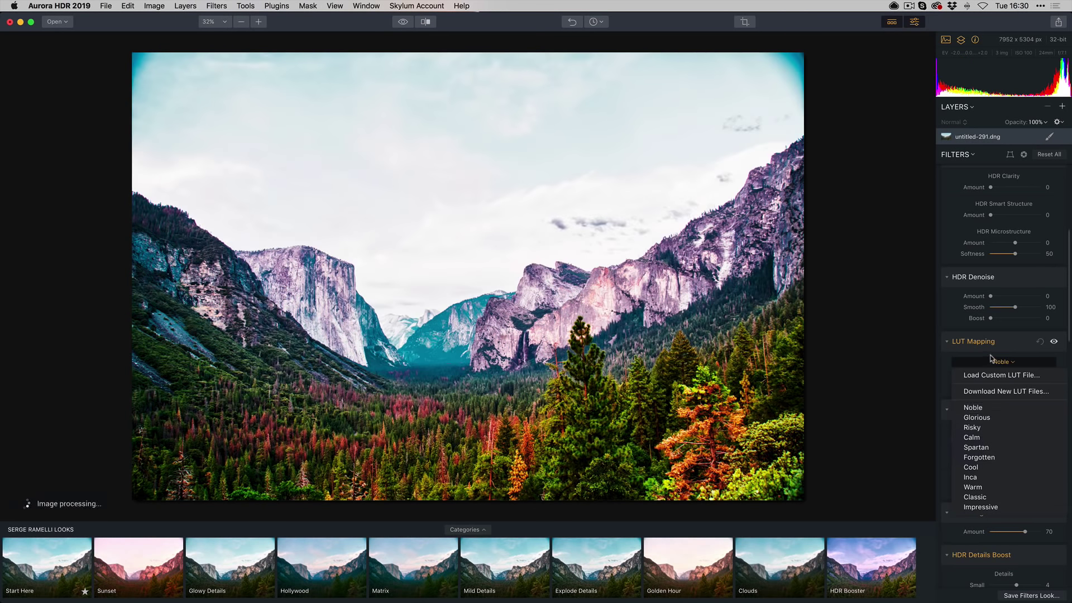
pyautogui.press('Escape')
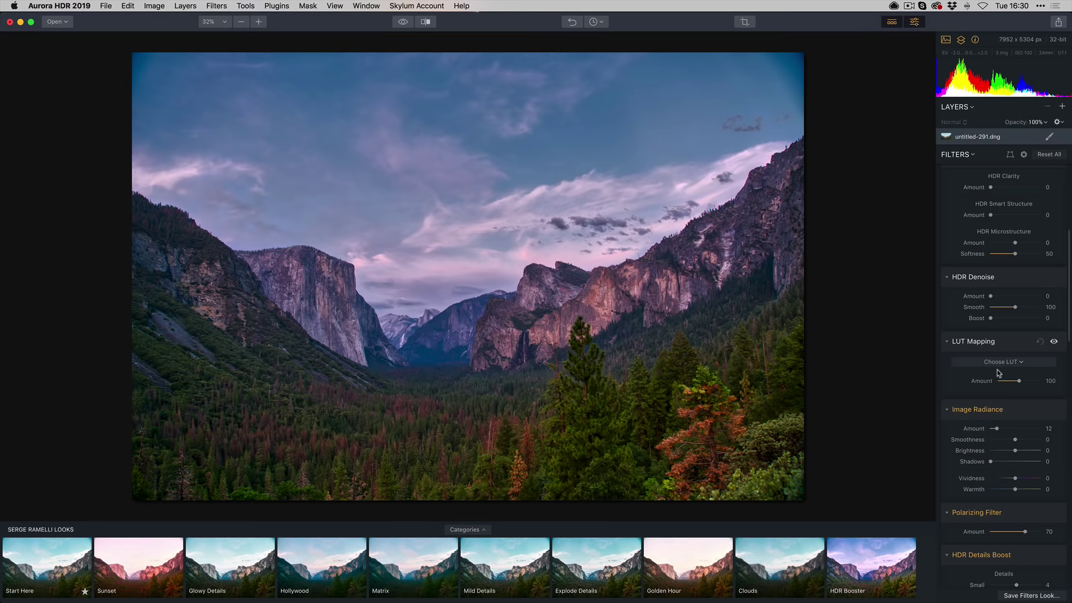
pyautogui.scroll(-3, 1002, 391)
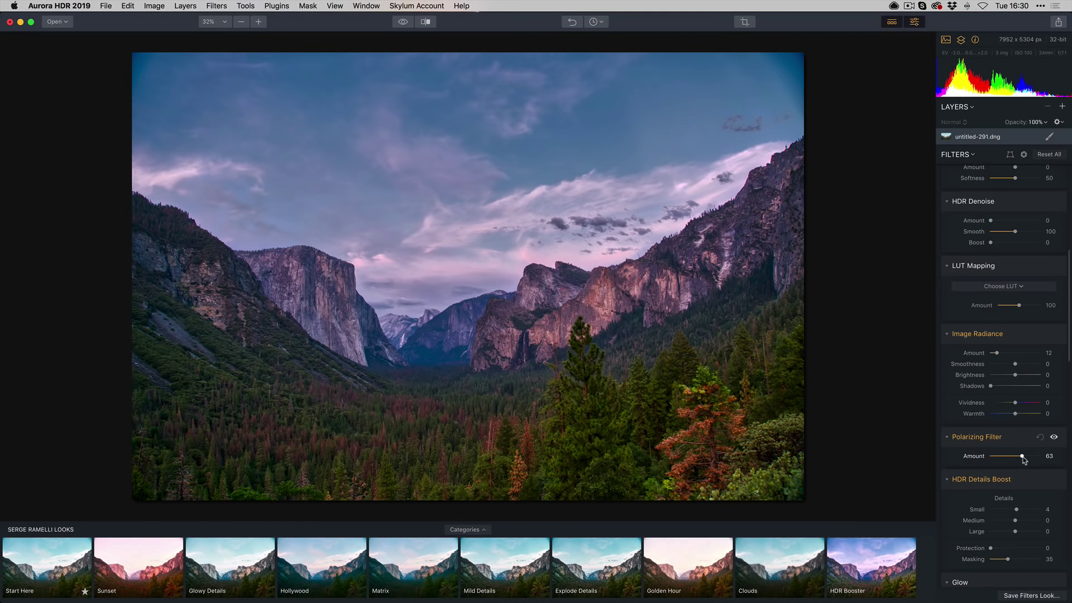
pyautogui.moveTo(1023, 459); pyautogui.dragTo(1025, 458)
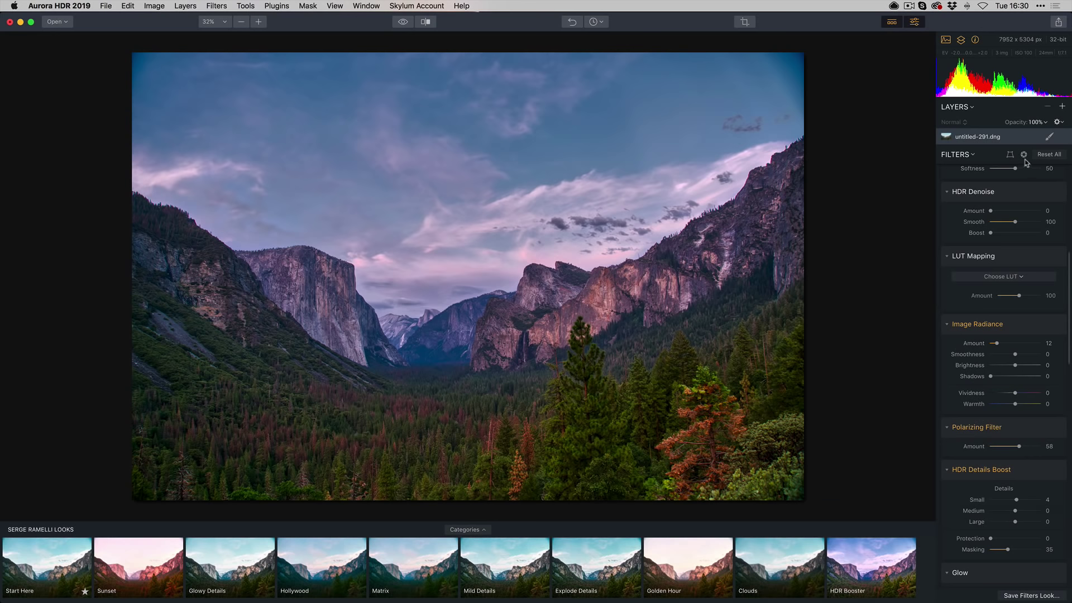
# Crop the photo to a 16:9 aspect, shifting the image upward within the frame.
pyautogui.click(745, 23)
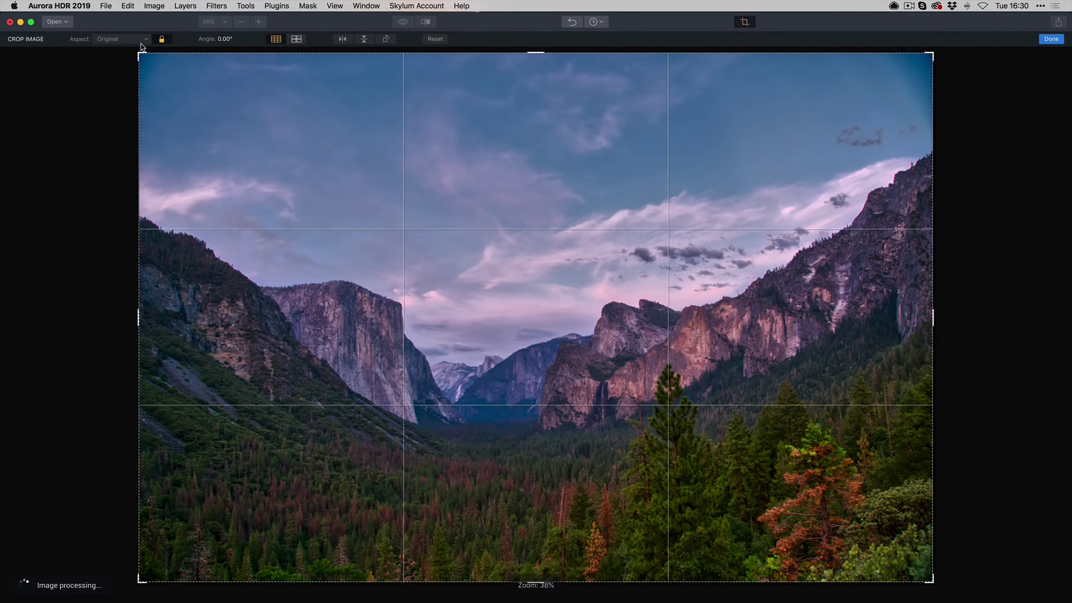
pyautogui.click(122, 38)
pyautogui.click(135, 105)
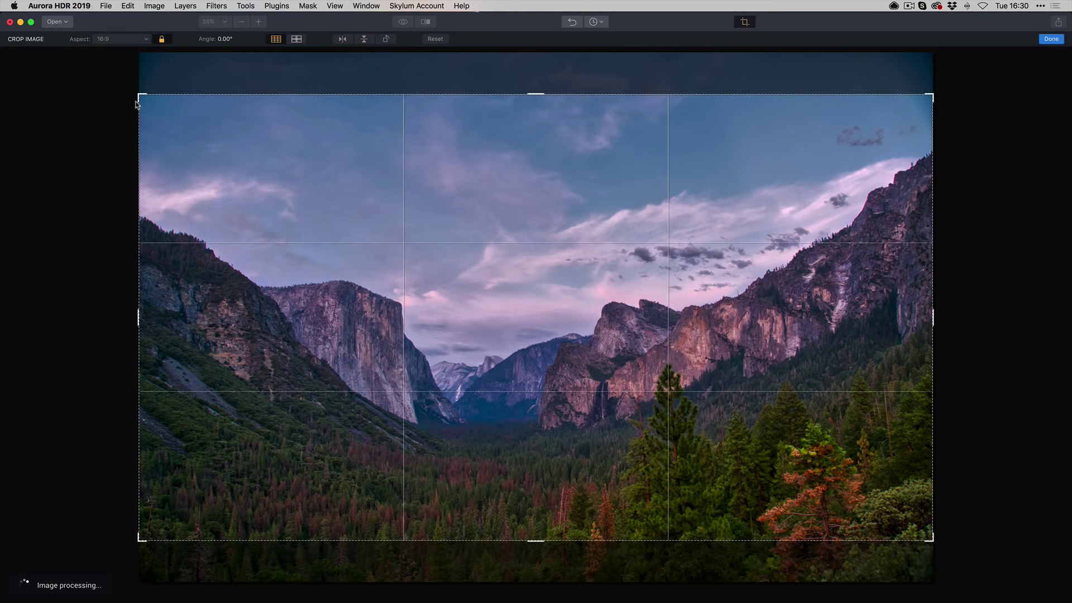
pyautogui.moveTo(575, 363); pyautogui.dragTo(575, 308)
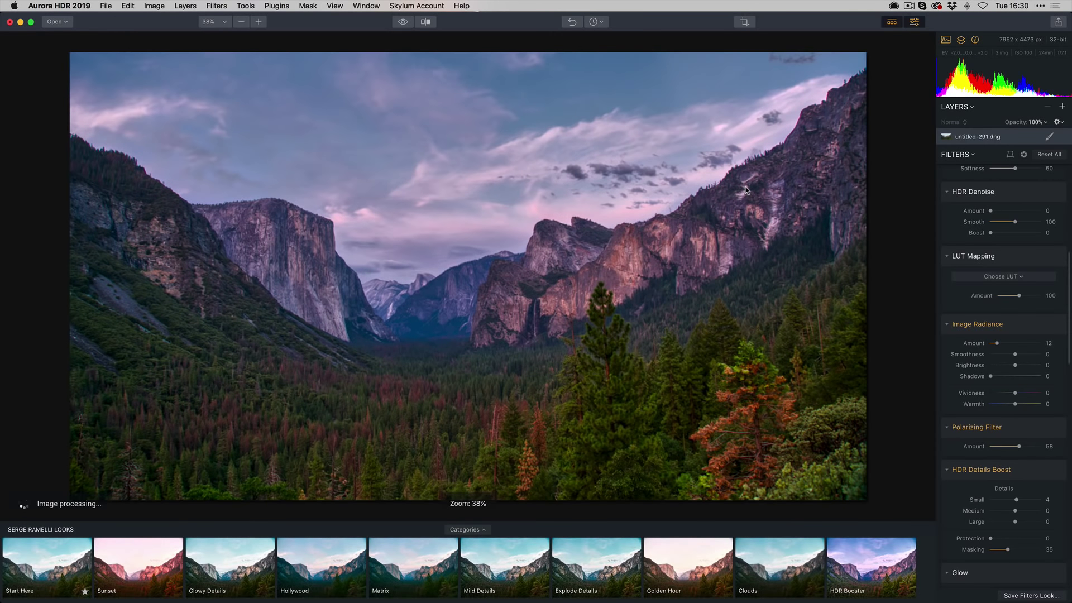
# Add a new adjustment layer and apply the HDR Booster look to it.
pyautogui.click(1062, 107)
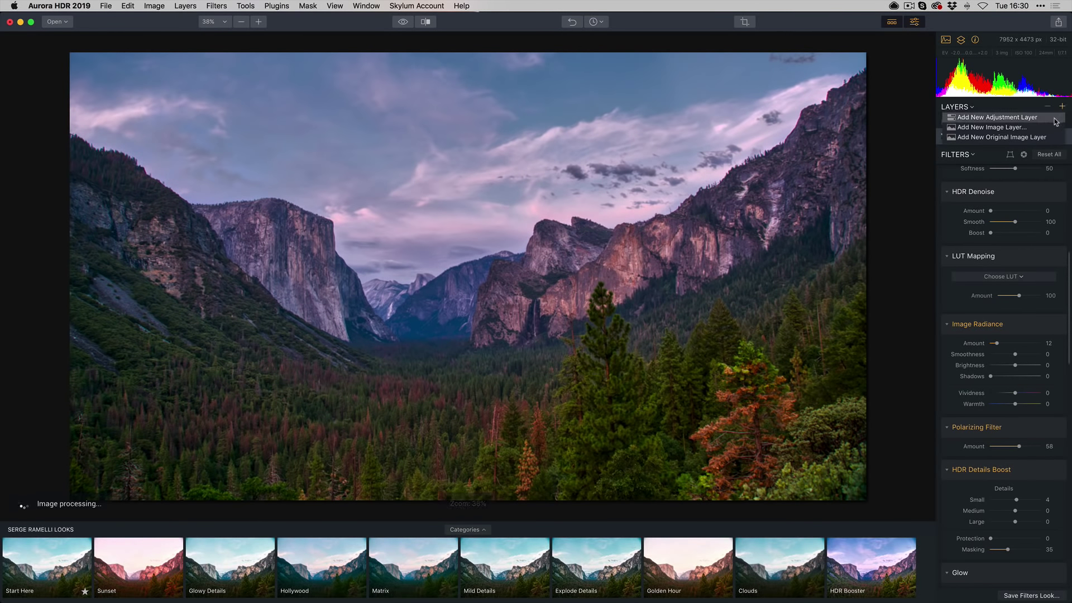
pyautogui.click(1054, 119)
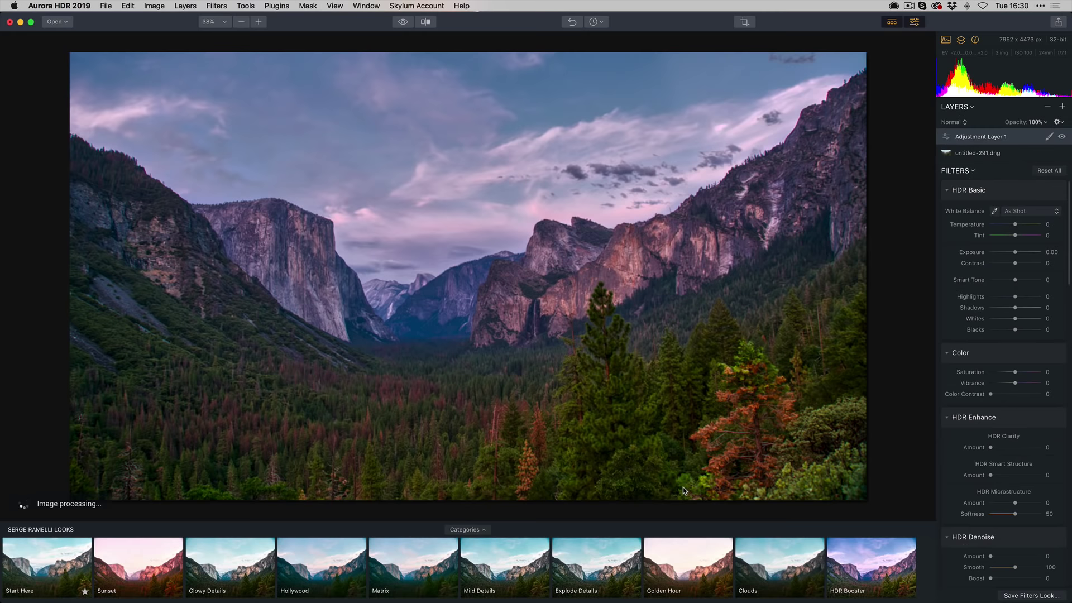
pyautogui.click(879, 563)
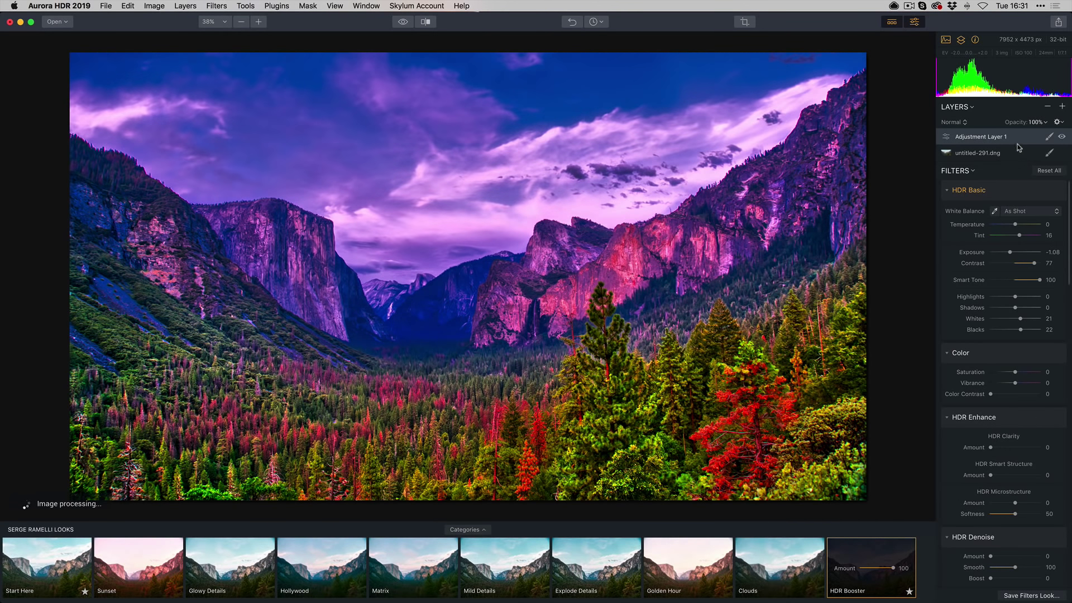
# Brush-mask the layer at 31% brush opacity, painting it onto the cliffs and trees.
pyautogui.click(1049, 136)
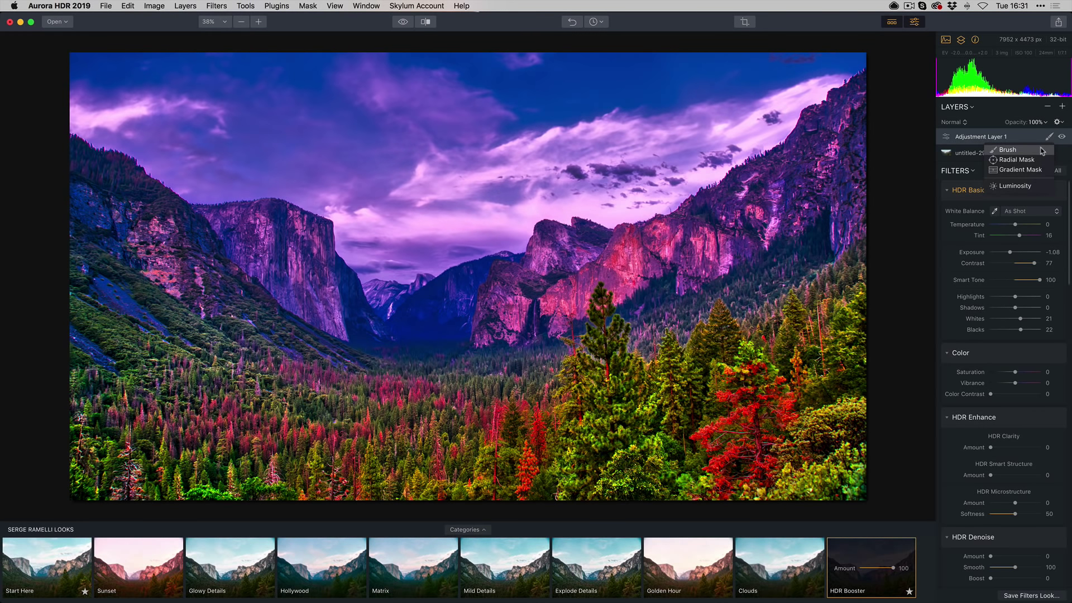
pyautogui.click(1041, 150)
pyautogui.click(352, 40)
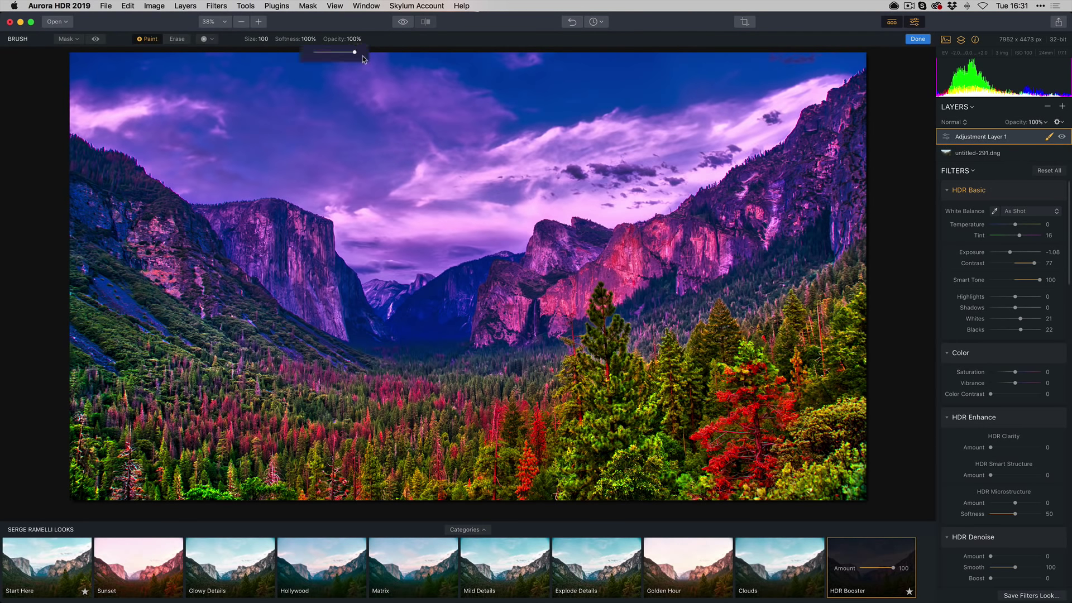
pyautogui.moveTo(354, 53); pyautogui.dragTo(327, 53)
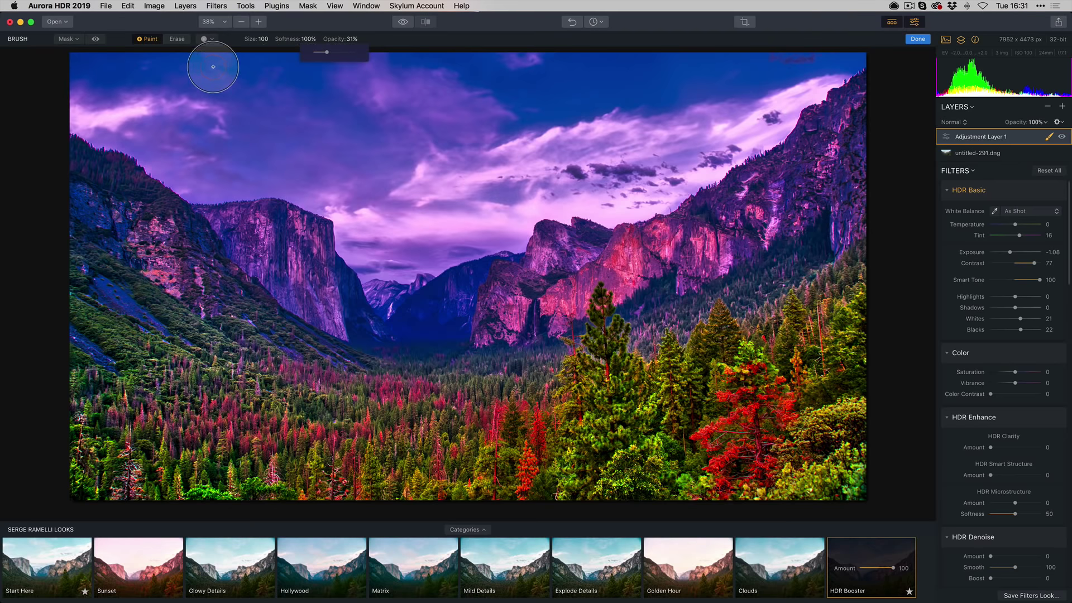
pyautogui.click(175, 373)
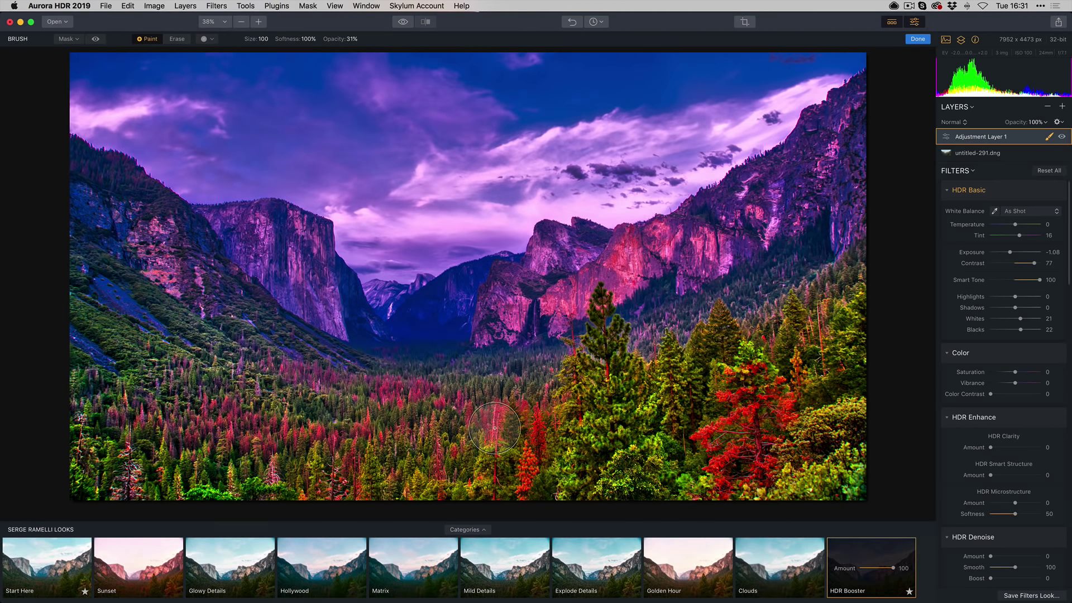
pyautogui.click(491, 403)
pyautogui.moveTo(731, 290)
pyautogui.mouseDown()
pyautogui.moveTo(700, 276)
pyautogui.moveTo(779, 196)
pyautogui.moveTo(798, 223)
pyautogui.moveTo(744, 358)
pyautogui.moveTo(744, 435)
pyautogui.moveTo(697, 362)
pyautogui.moveTo(638, 217)
pyautogui.moveTo(618, 257)
pyautogui.moveTo(526, 300)
pyautogui.moveTo(467, 413)
pyautogui.moveTo(324, 398)
pyautogui.moveTo(246, 360)
pyautogui.moveTo(209, 387)
pyautogui.moveTo(426, 429)
pyautogui.moveTo(495, 431)
pyautogui.moveTo(213, 409)
pyautogui.moveTo(129, 352)
pyautogui.moveTo(489, 446)
pyautogui.moveTo(142, 398)
pyautogui.moveTo(127, 269)
pyautogui.moveTo(224, 269)
pyautogui.moveTo(307, 248)
pyautogui.moveTo(276, 252)
pyautogui.moveTo(304, 307)
pyautogui.moveTo(297, 359)
pyautogui.mouseUp()
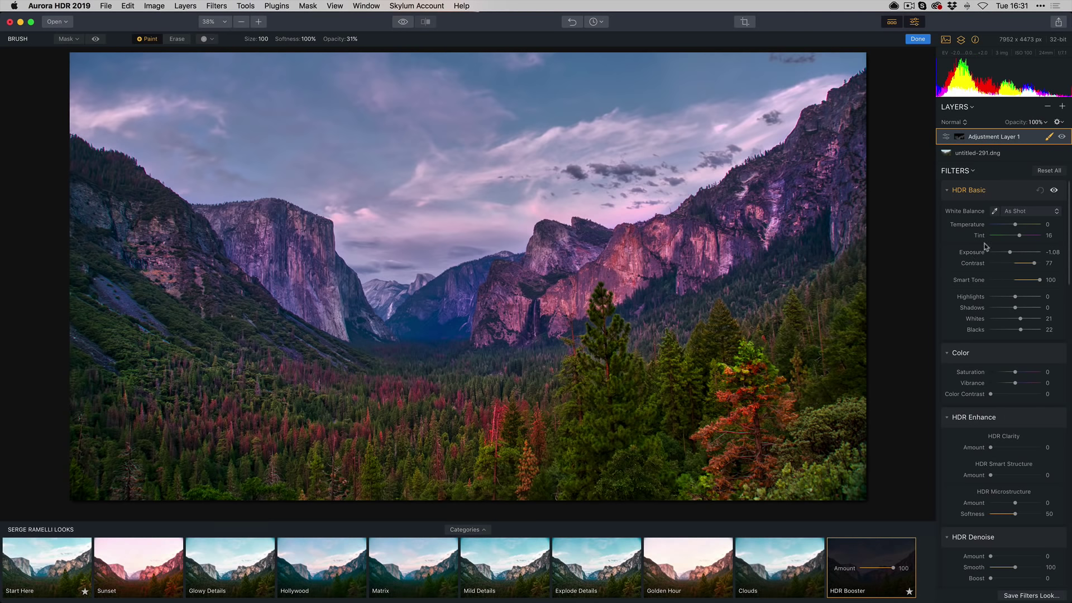
# Set Adjustment Layer 1's opacity to 82%.
pyautogui.click(1062, 123)
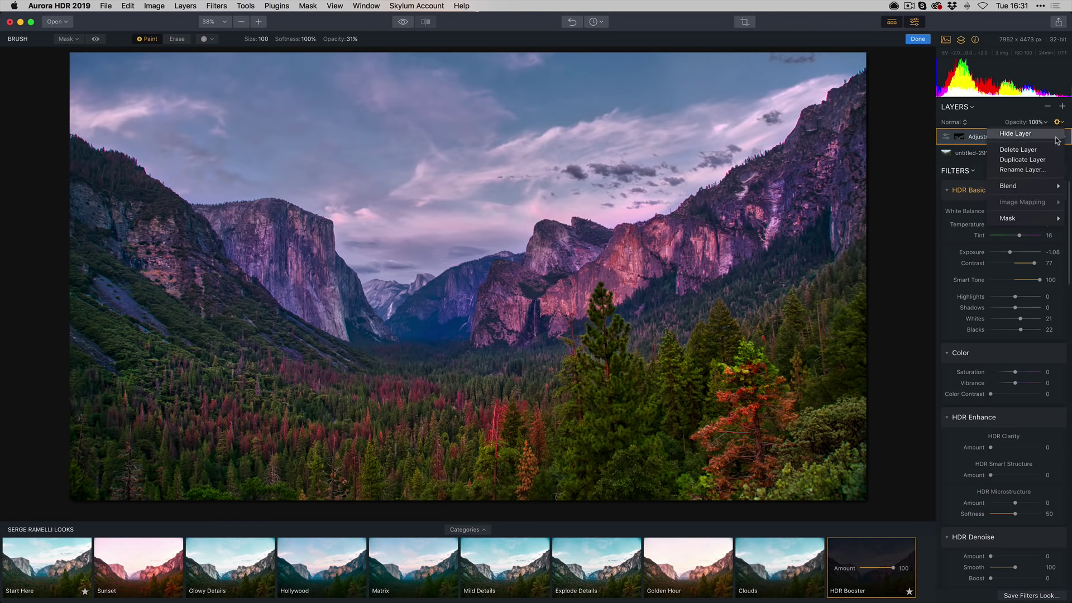
pyautogui.click(1018, 114)
pyautogui.click(1045, 123)
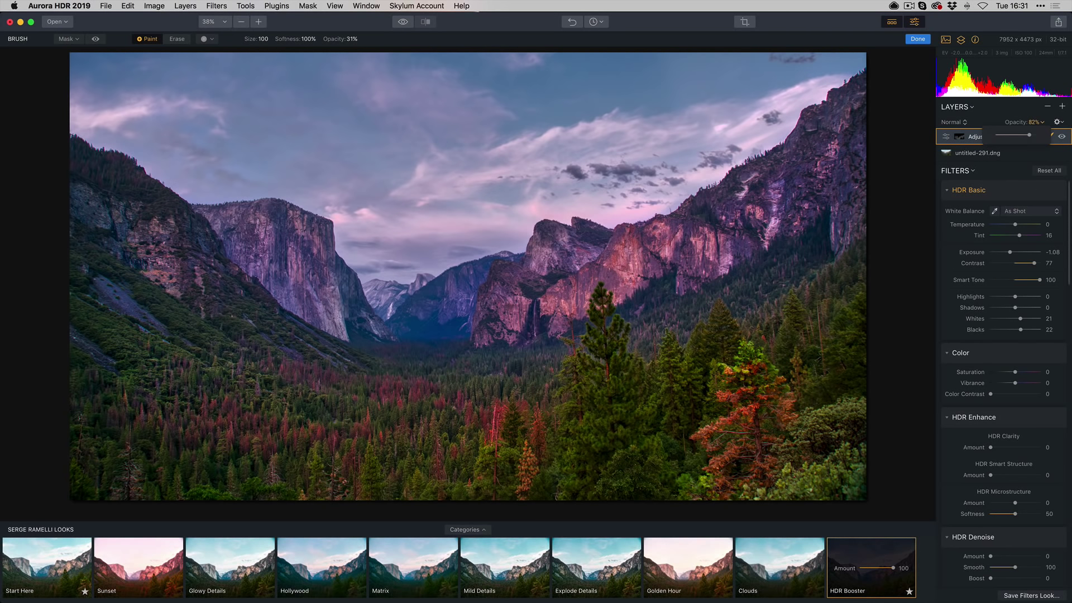
pyautogui.click(1063, 108)
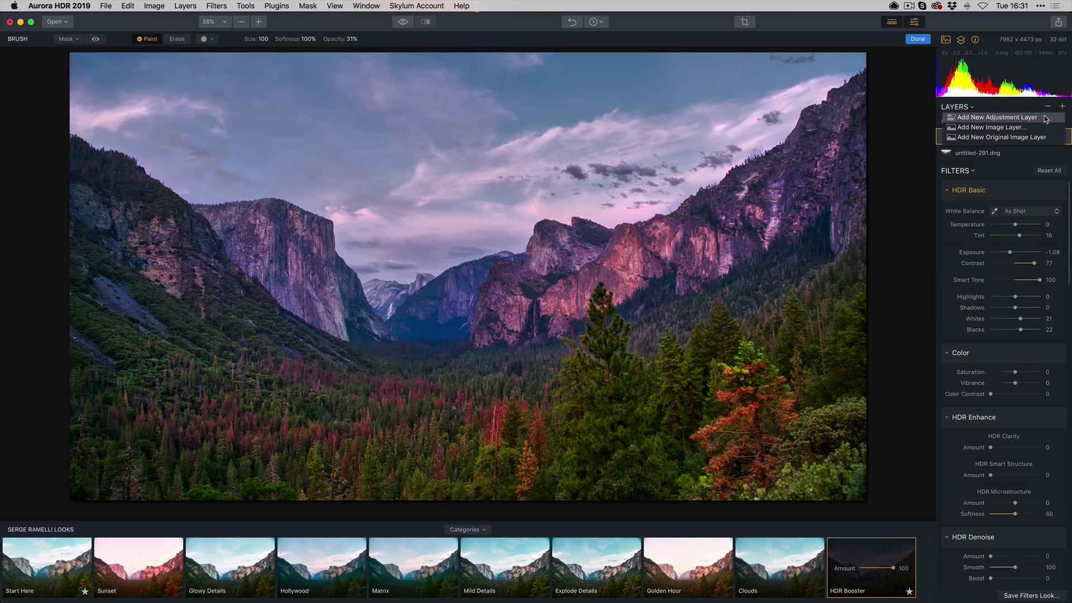
# Add Adjustment Layer 2 with the Sunset look and Highlights at -78, then exit brush mode.
pyautogui.click(997, 118)
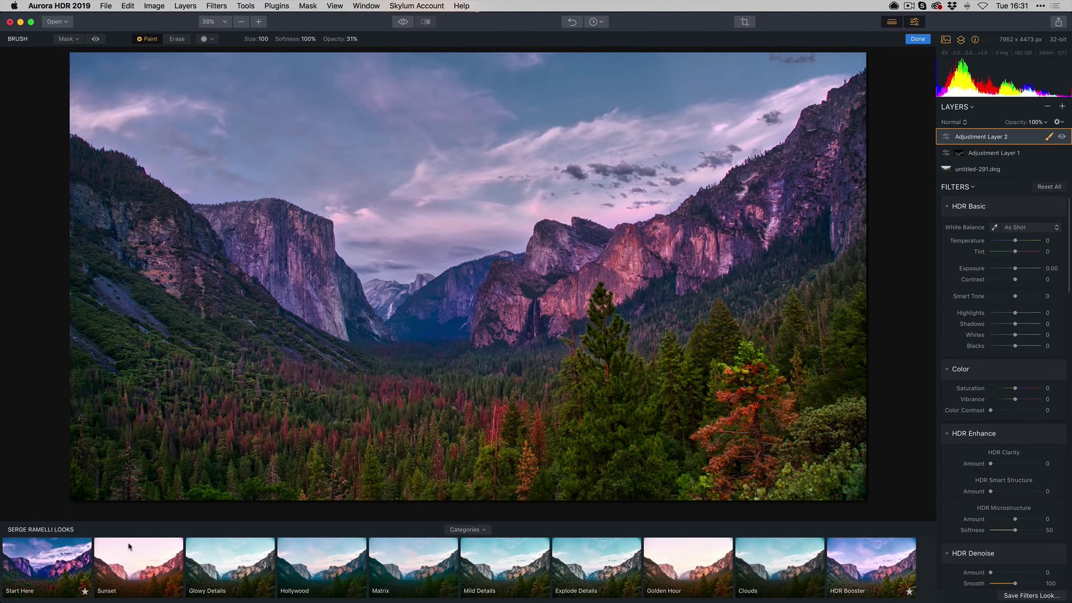
pyautogui.click(140, 566)
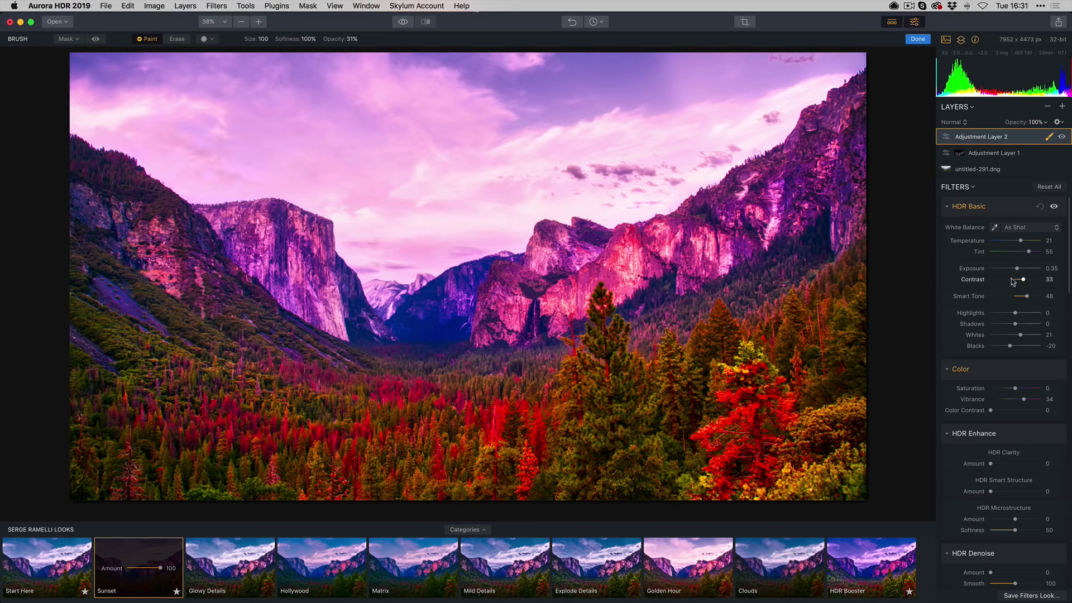
pyautogui.moveTo(1016, 313); pyautogui.dragTo(994, 317)
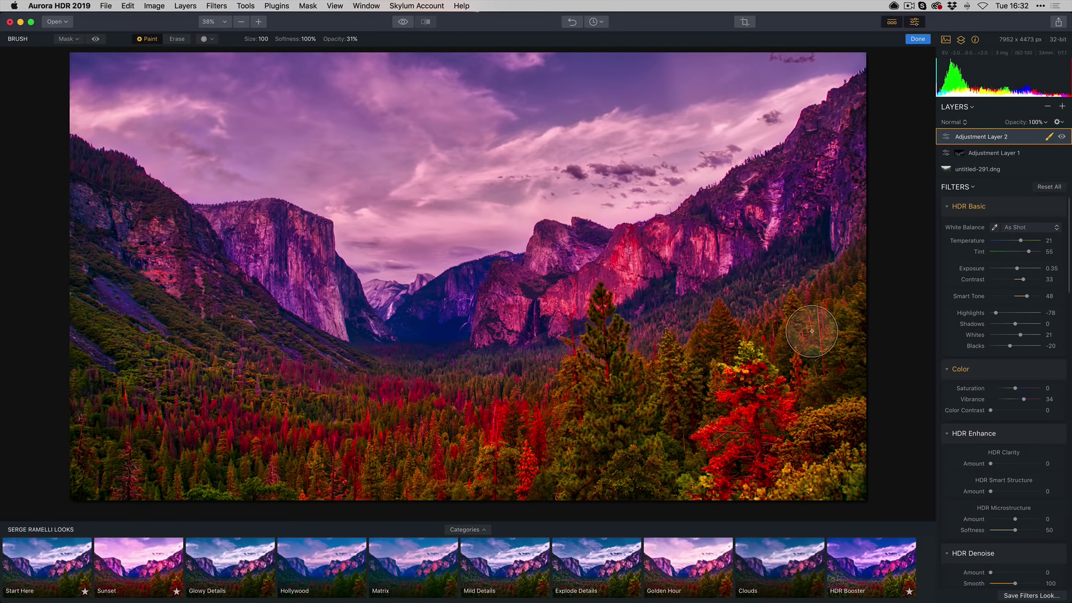
pyautogui.click(1050, 138)
pyautogui.click(1048, 139)
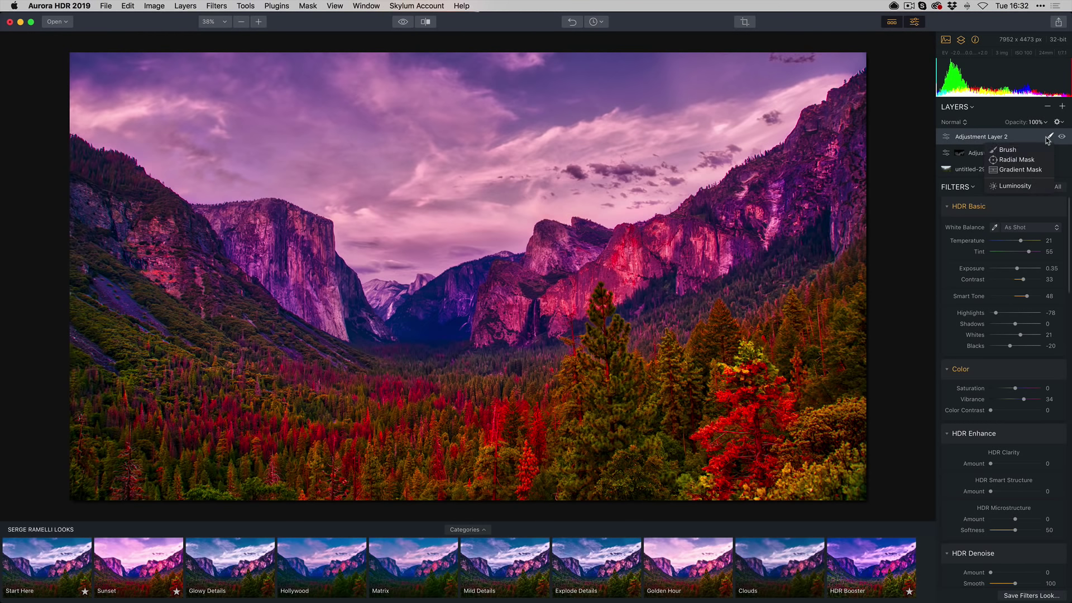
pyautogui.click(1002, 148)
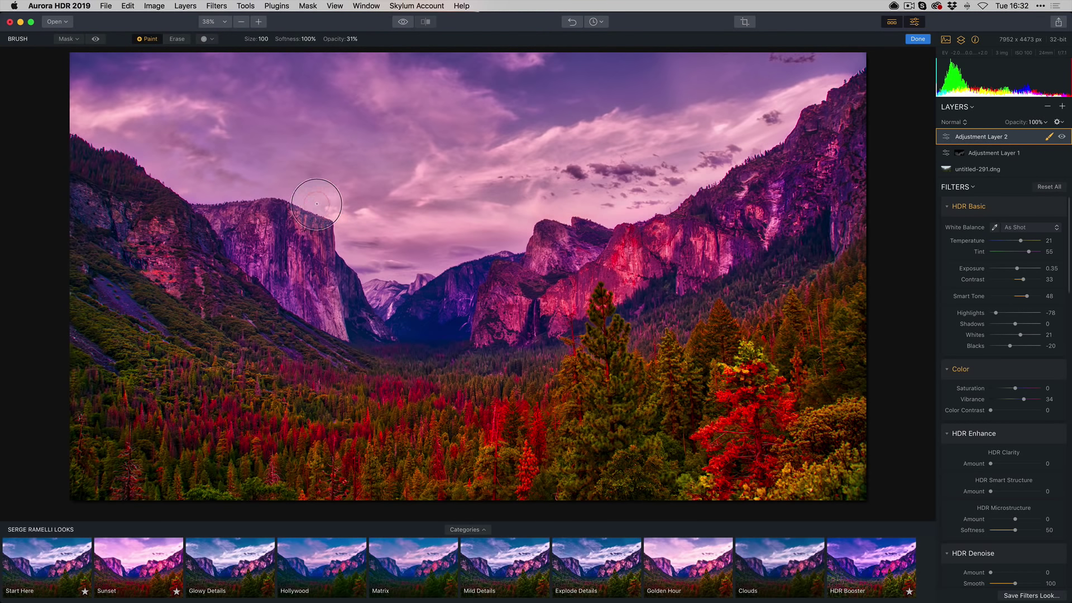
pyautogui.moveTo(568, 203); pyautogui.dragTo(694, 137)
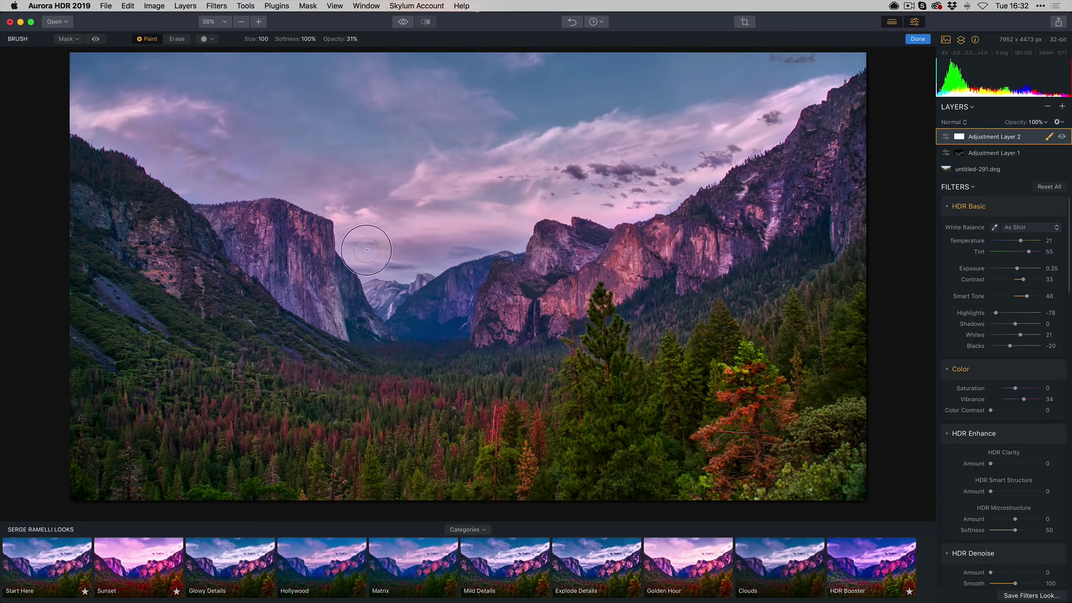
pyautogui.moveTo(740, 115)
pyautogui.mouseDown()
pyautogui.moveTo(694, 132)
pyautogui.moveTo(668, 162)
pyautogui.mouseUp()
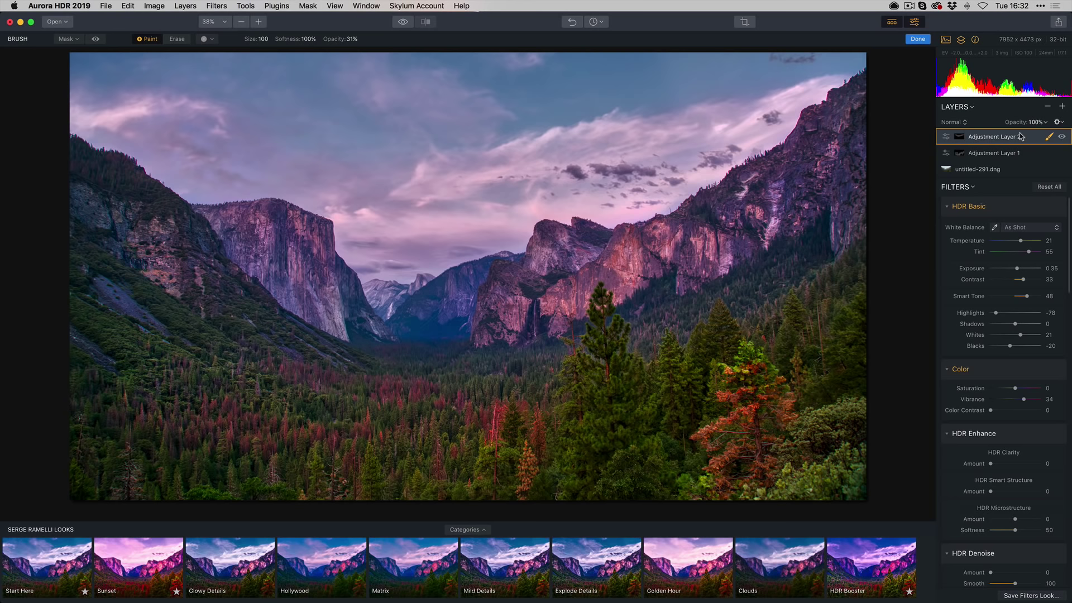
pyautogui.click(404, 22)
pyautogui.click(403, 22)
pyautogui.click(404, 23)
# Add Adjustment Layer 3 and apply the Start Here look to it.
pyautogui.click(1063, 107)
pyautogui.click(1052, 117)
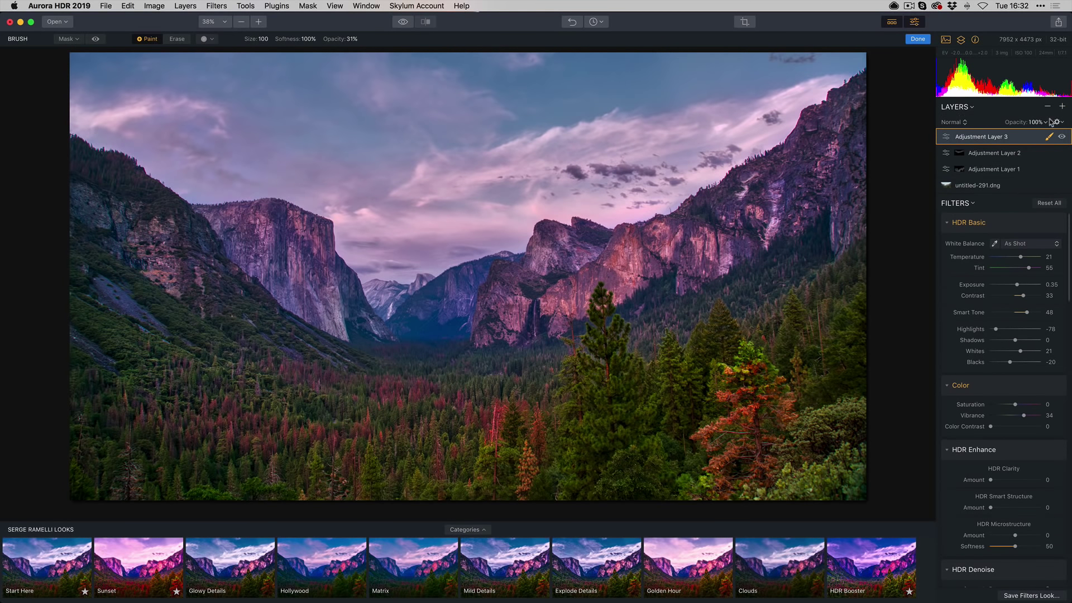
pyautogui.scroll(-15, 1058, 255)
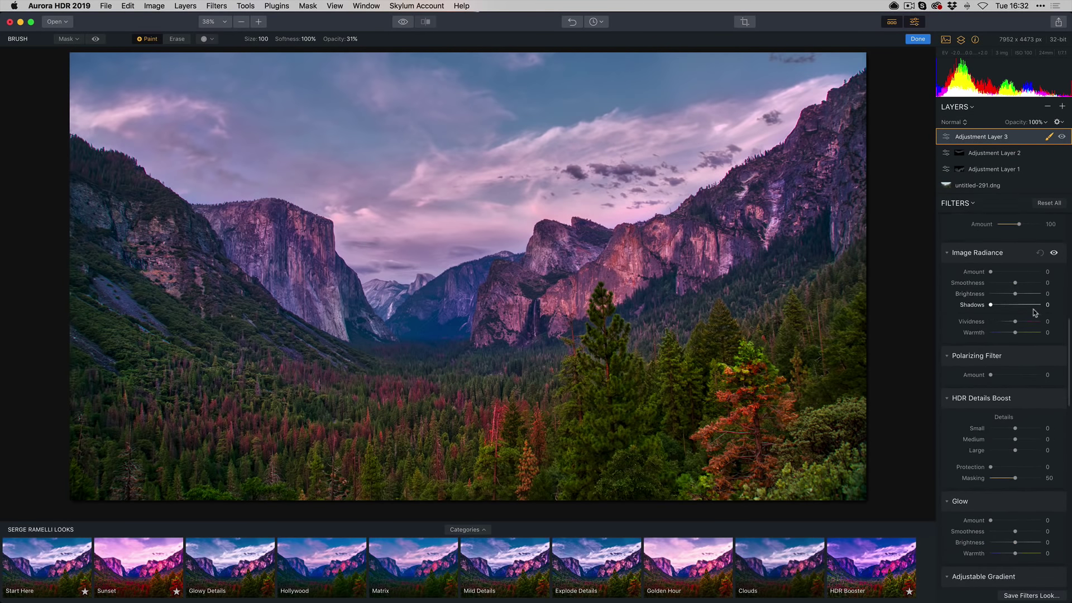
pyautogui.click(48, 561)
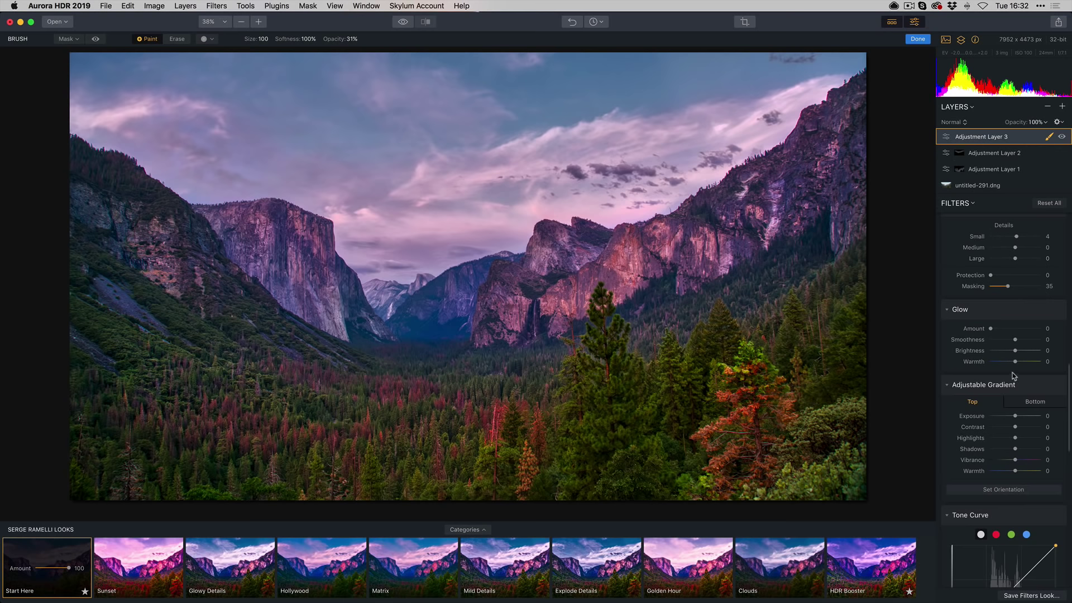
# Pull the Tone Curve midpoint down to darken and saturate, then end mask painting.
pyautogui.scroll(-6, 1014, 376)
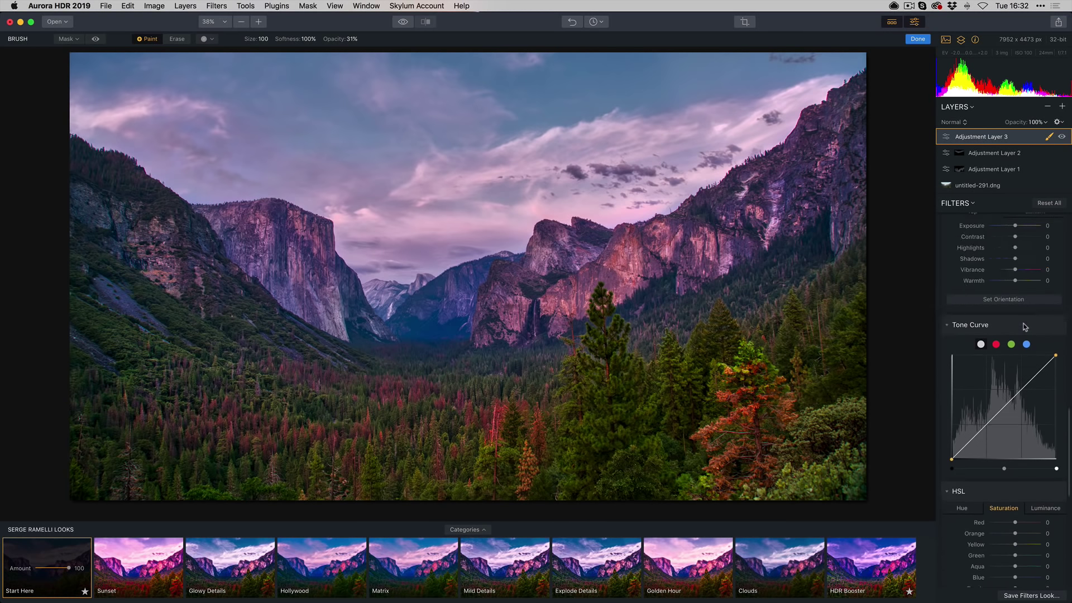
pyautogui.scroll(-2, 1022, 341)
pyautogui.moveTo(1003, 371); pyautogui.dragTo(1008, 351)
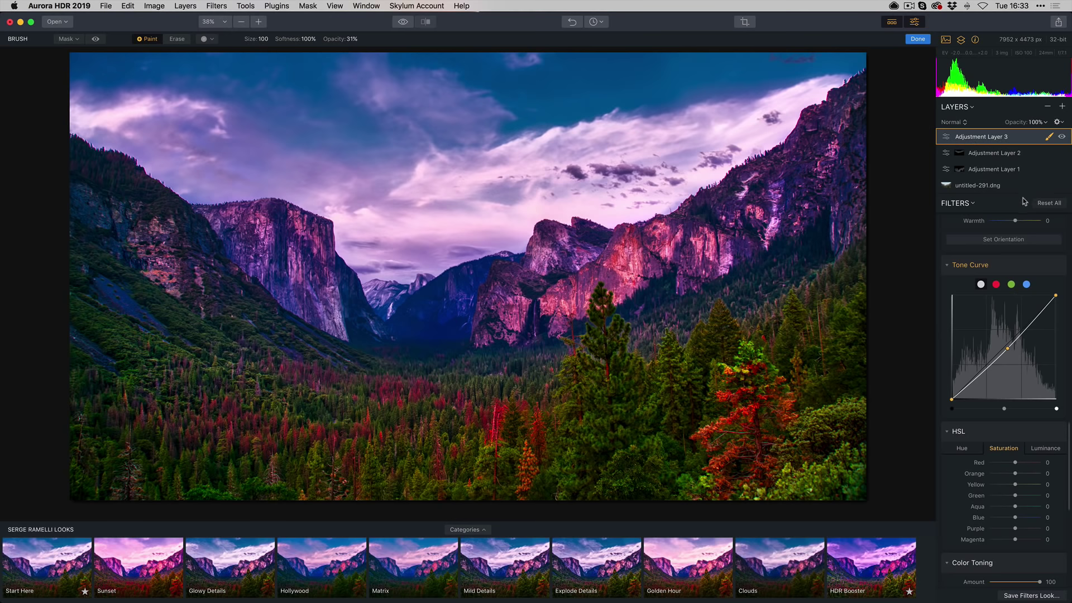
pyautogui.click(1050, 138)
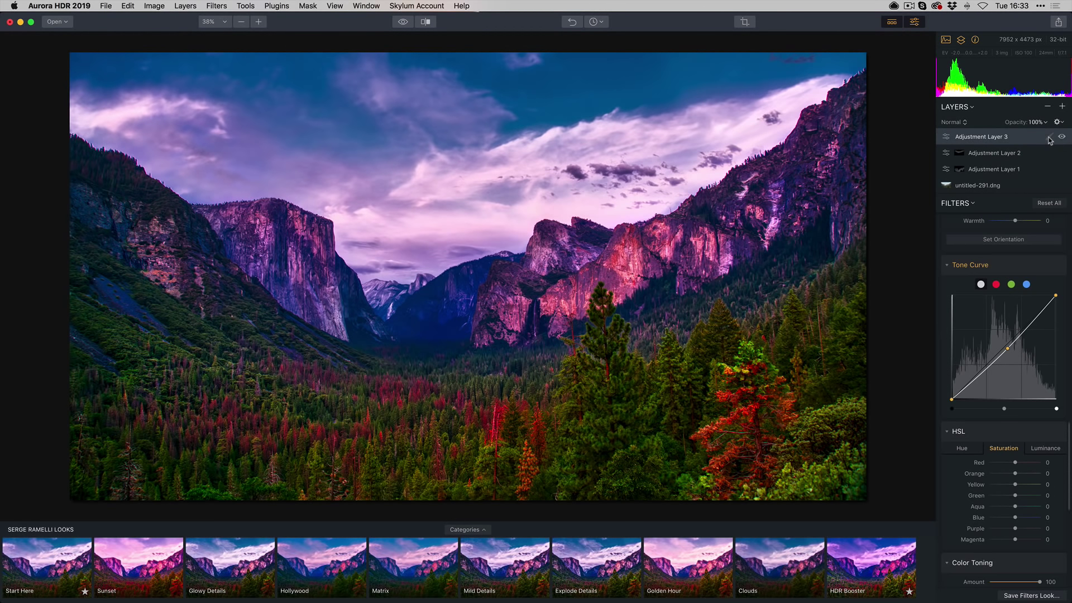
# Add a gradient mask to Adjustment Layer 3, dragged from the image centre downward.
pyautogui.click(1050, 137)
pyautogui.click(1049, 137)
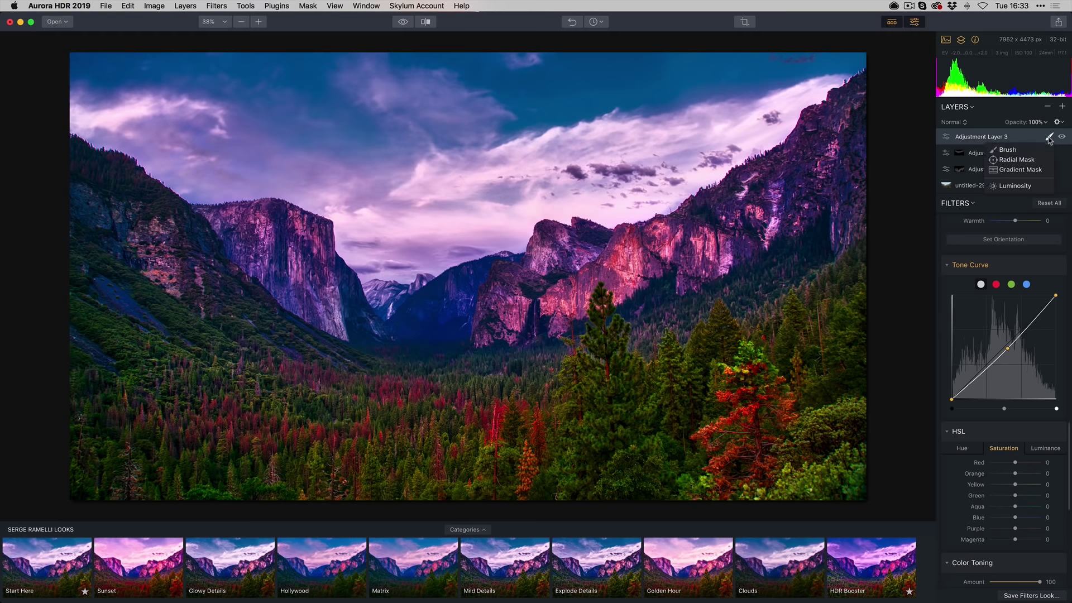
pyautogui.click(1039, 169)
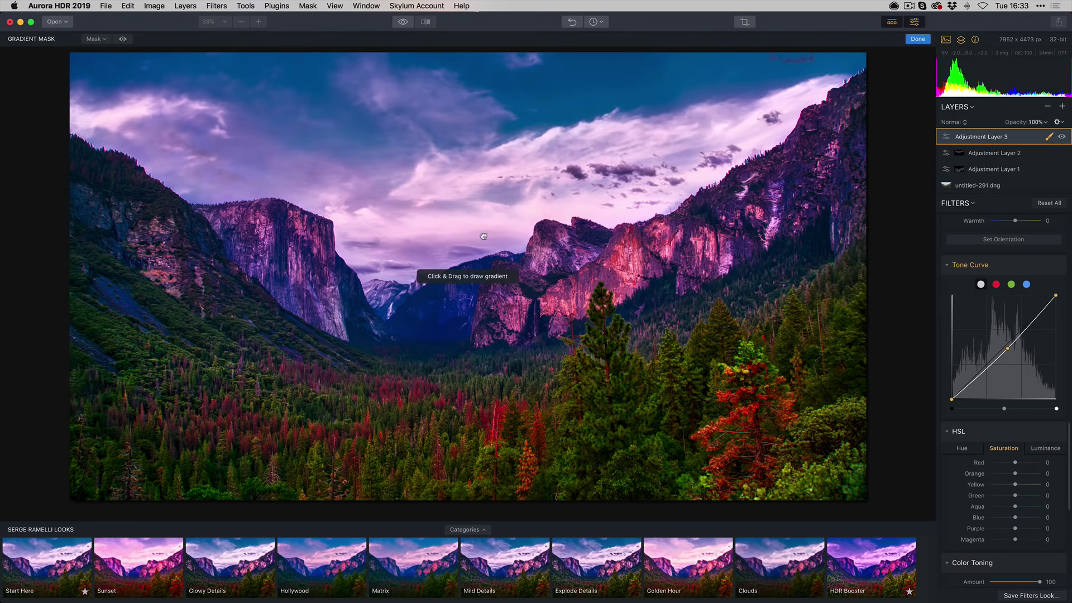
pyautogui.moveTo(483, 236); pyautogui.dragTo(490, 325)
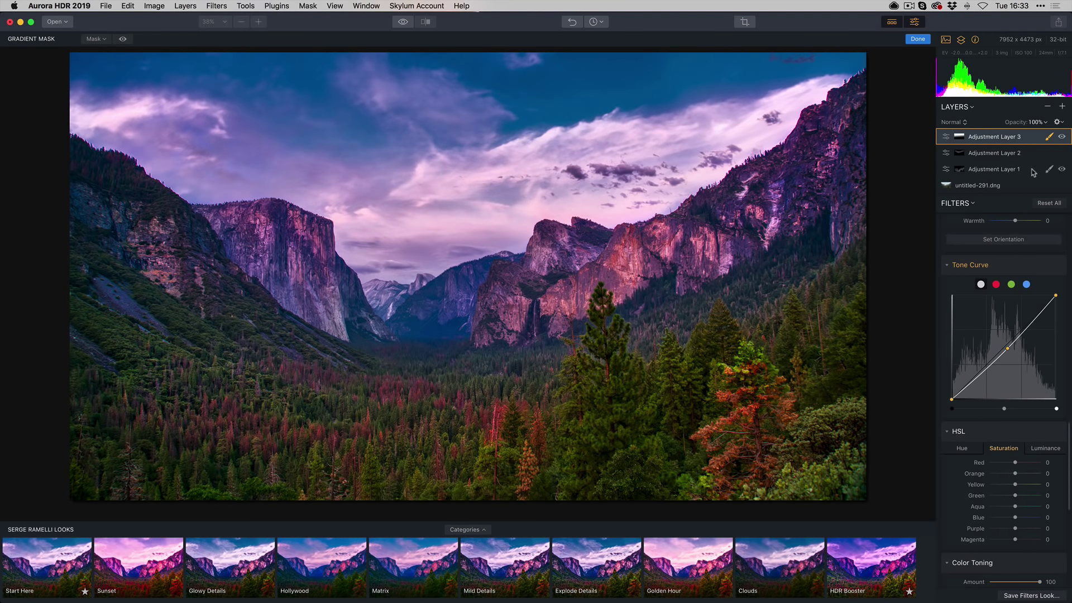
# Check Adjustment Layer 3's masked effect, finish the mask, and compare against the original.
pyautogui.click(1061, 137)
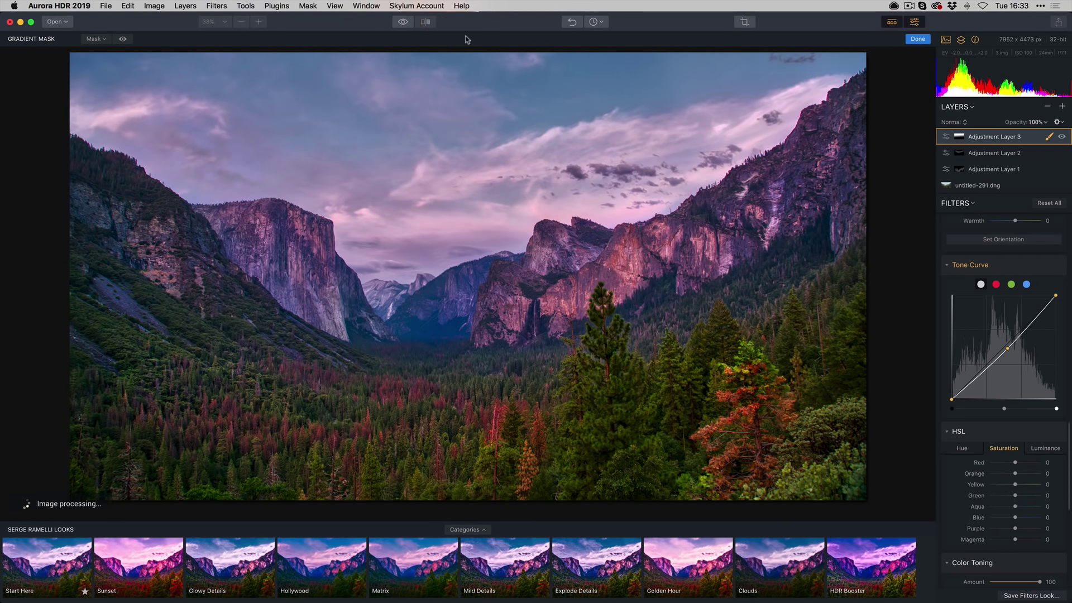
pyautogui.click(917, 40)
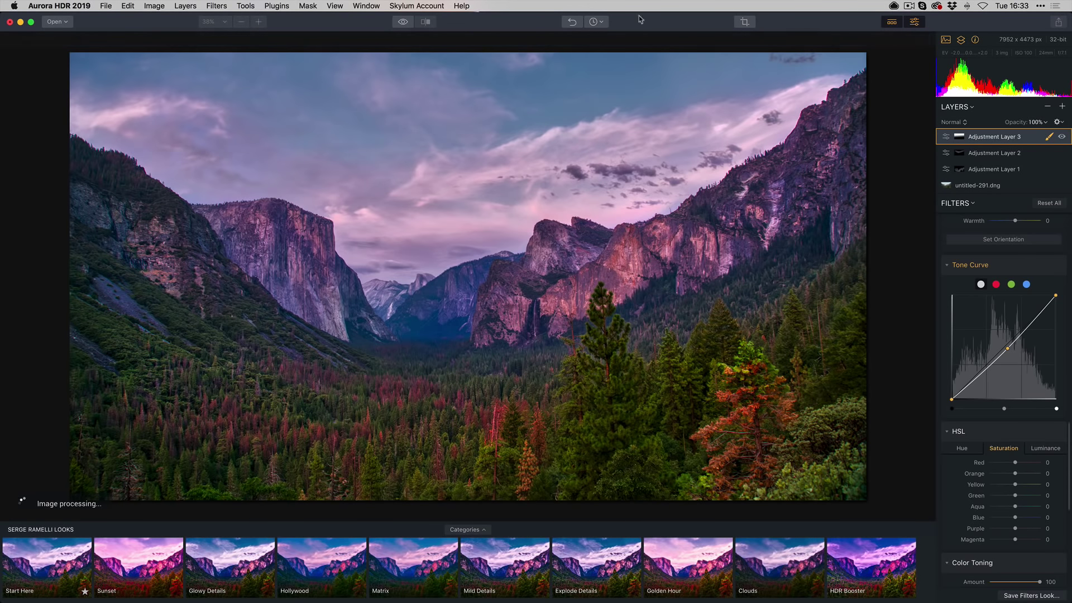
pyautogui.click(403, 22)
pyautogui.click(403, 22)
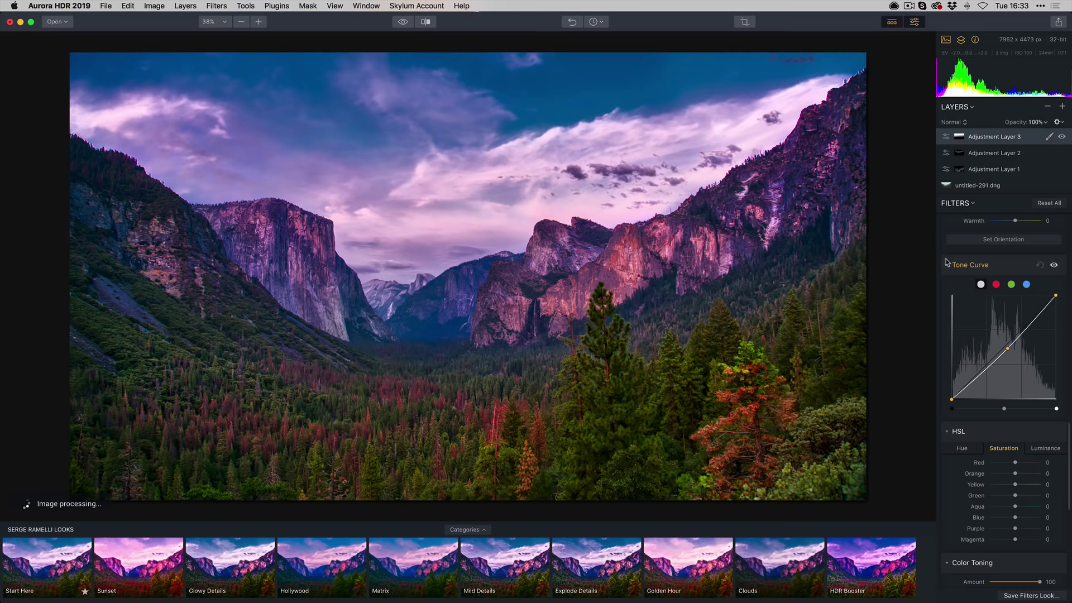
pyautogui.click(1062, 107)
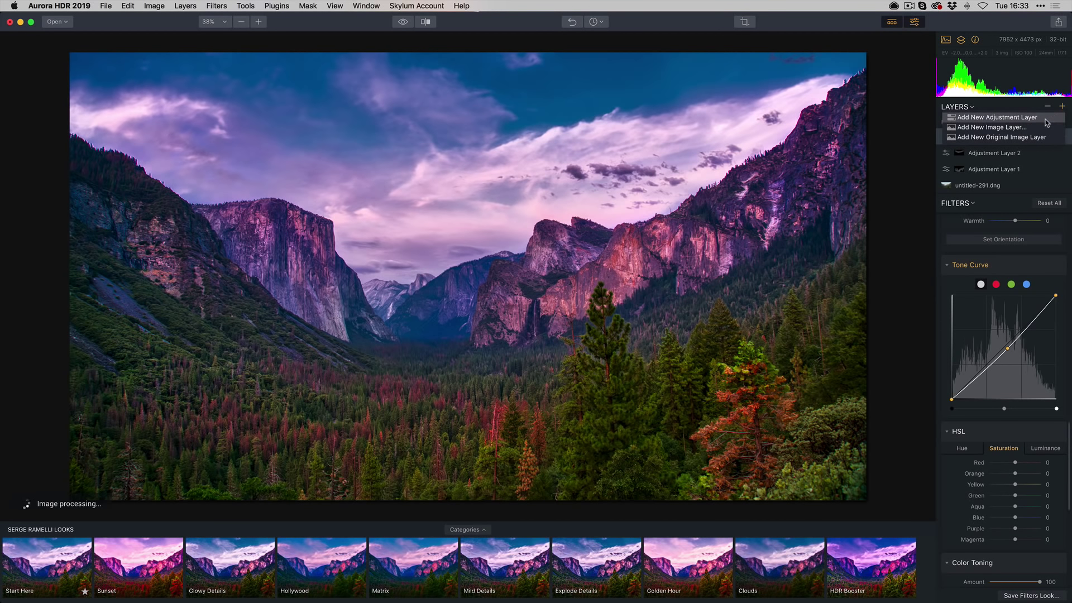
# Add Adjustment Layer 4 and lower HSL saturation to Aqua -21 and Blue -5.
pyautogui.click(1047, 118)
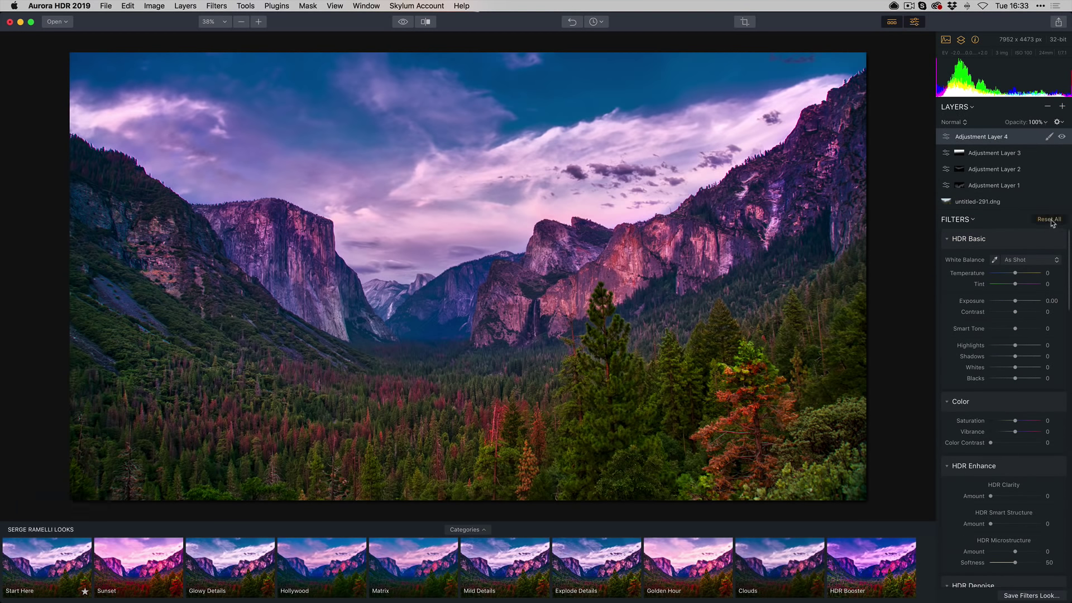
pyautogui.scroll(-5, 1016, 385)
pyautogui.scroll(-8, 1015, 385)
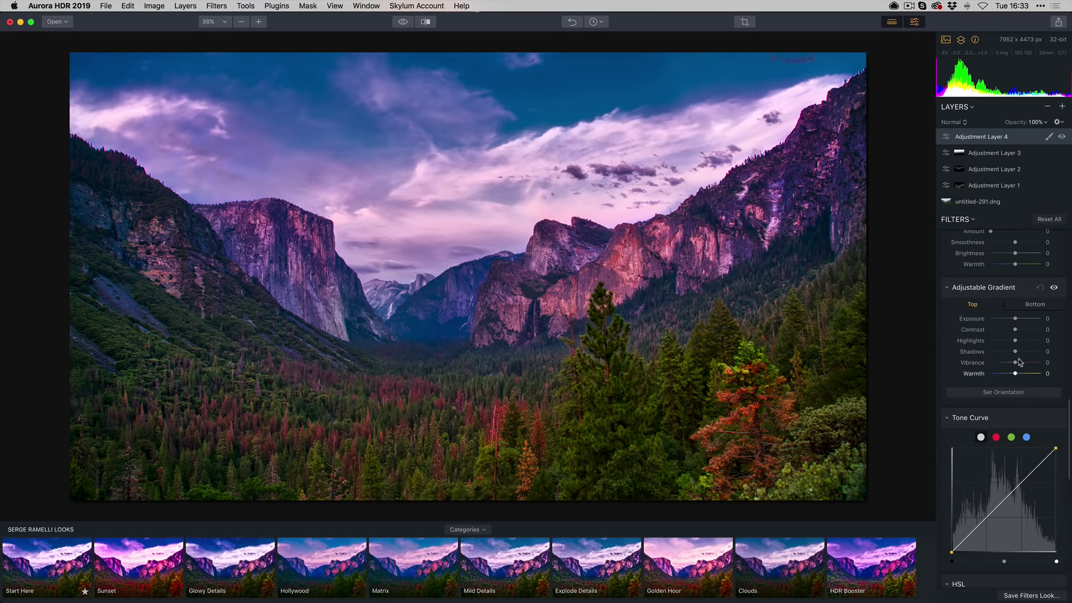
pyautogui.scroll(-5, 1019, 359)
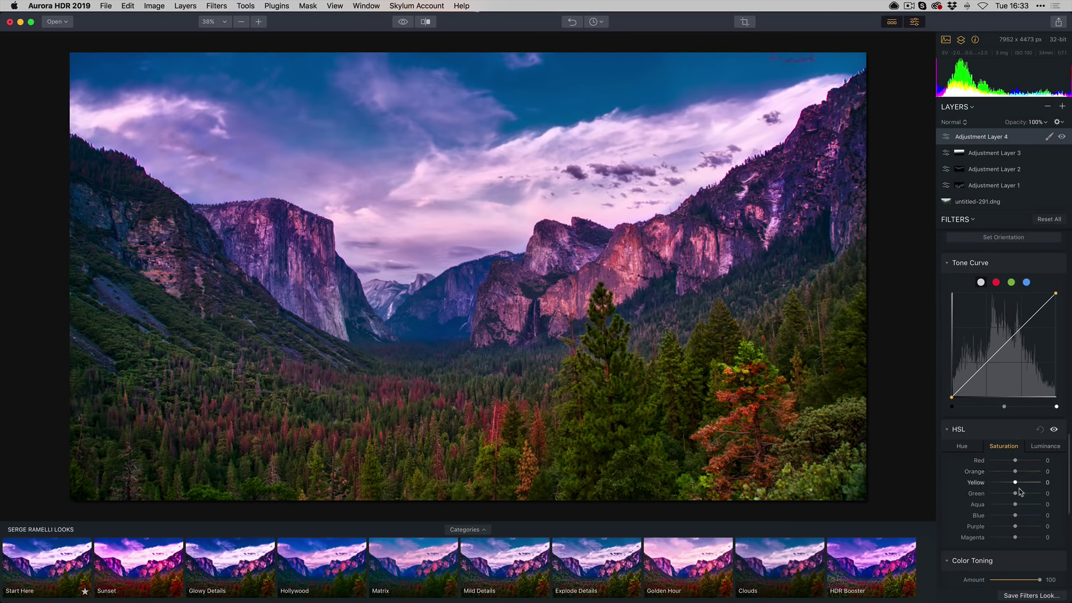
pyautogui.moveTo(1015, 516)
pyautogui.mouseDown()
pyautogui.moveTo(1009, 505)
pyautogui.moveTo(1014, 517)
pyautogui.mouseUp()
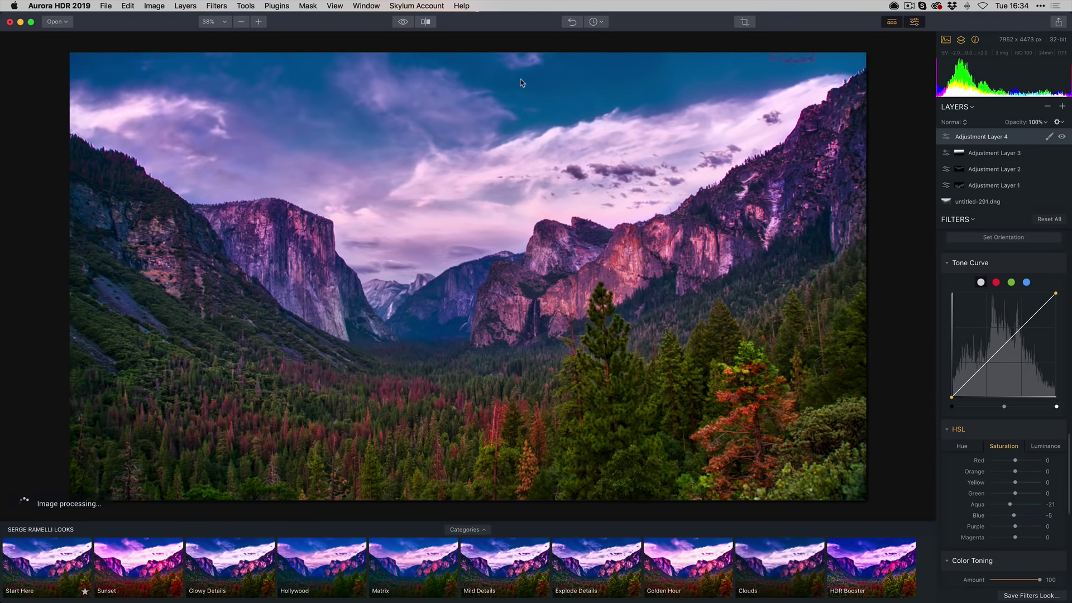
pyautogui.click(403, 21)
pyautogui.click(403, 21)
pyautogui.scroll(15, 1000, 329)
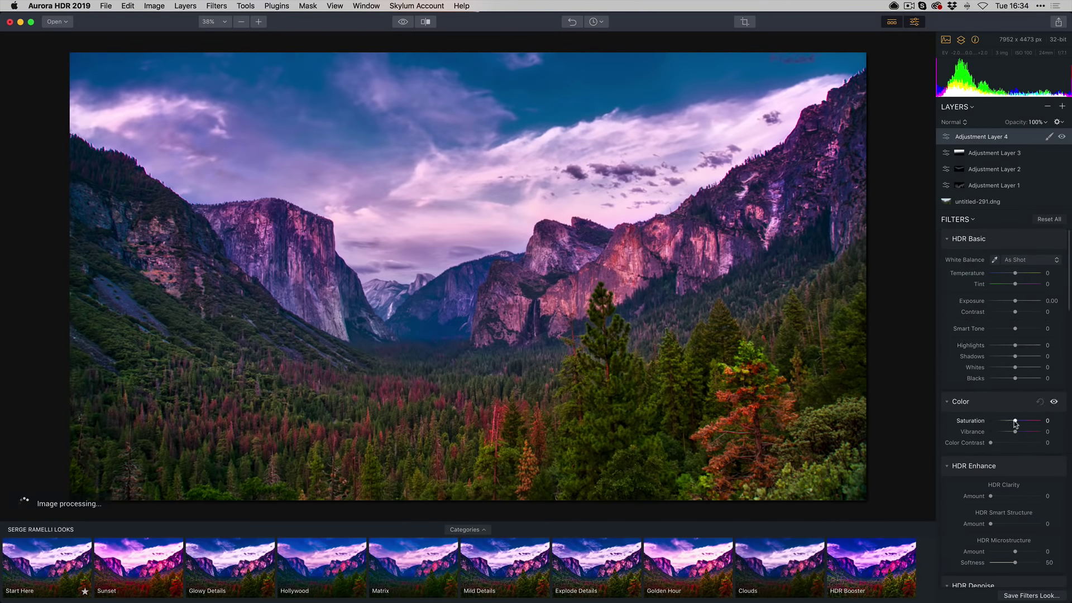
# Set Adjustment Layer 4's Color Saturation to -15 and Vibrance to -5.
pyautogui.moveTo(1015, 423); pyautogui.dragTo(1014, 431)
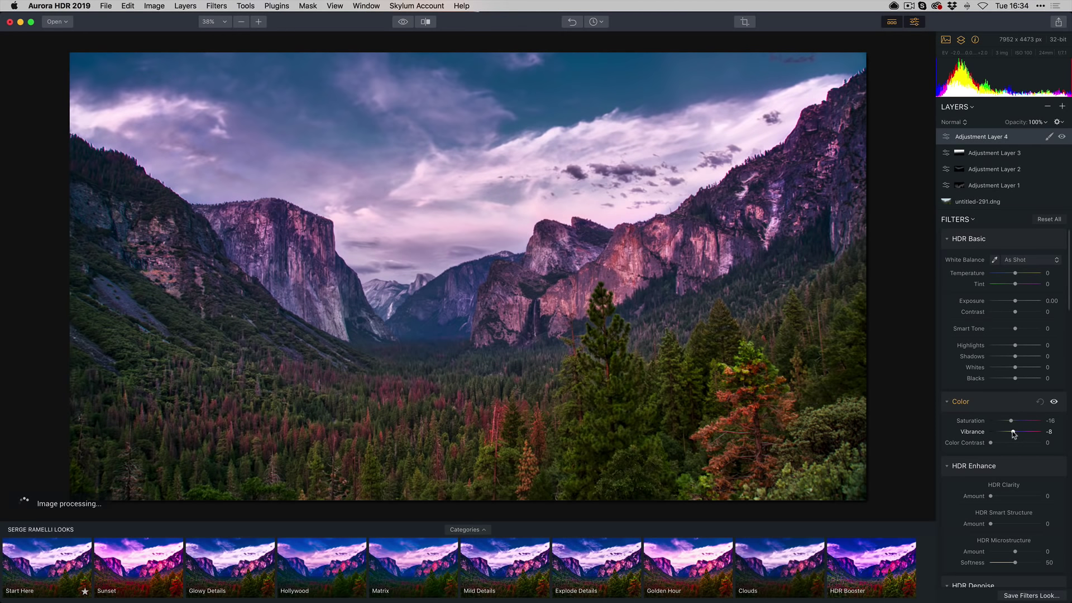
pyautogui.doubleClick(1014, 433)
pyautogui.moveTo(1012, 421); pyautogui.dragTo(1014, 423)
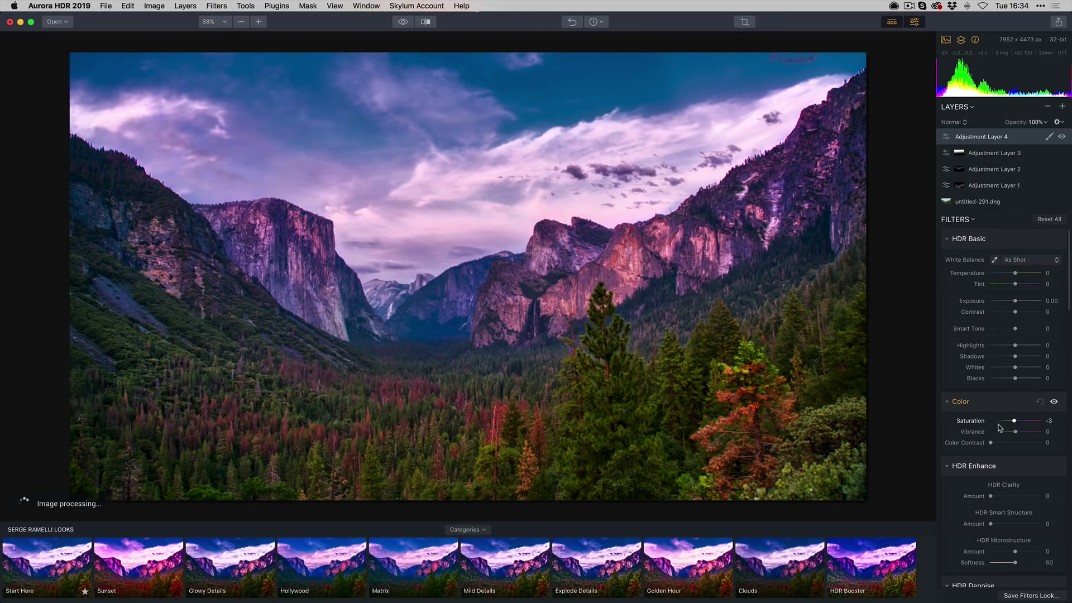
pyautogui.moveTo(1015, 421); pyautogui.dragTo(1014, 432)
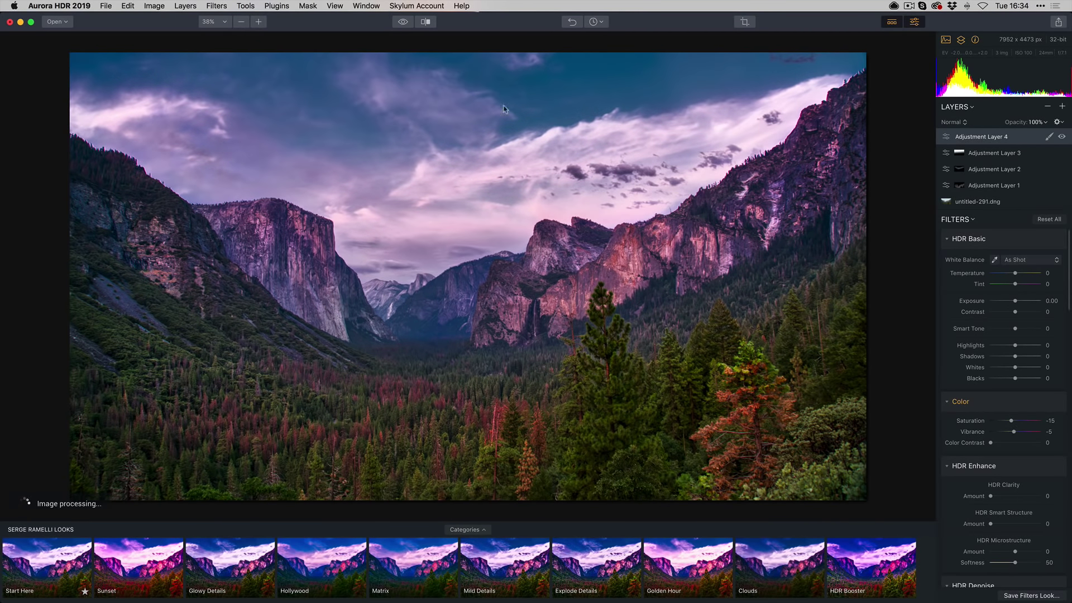
pyautogui.click(403, 23)
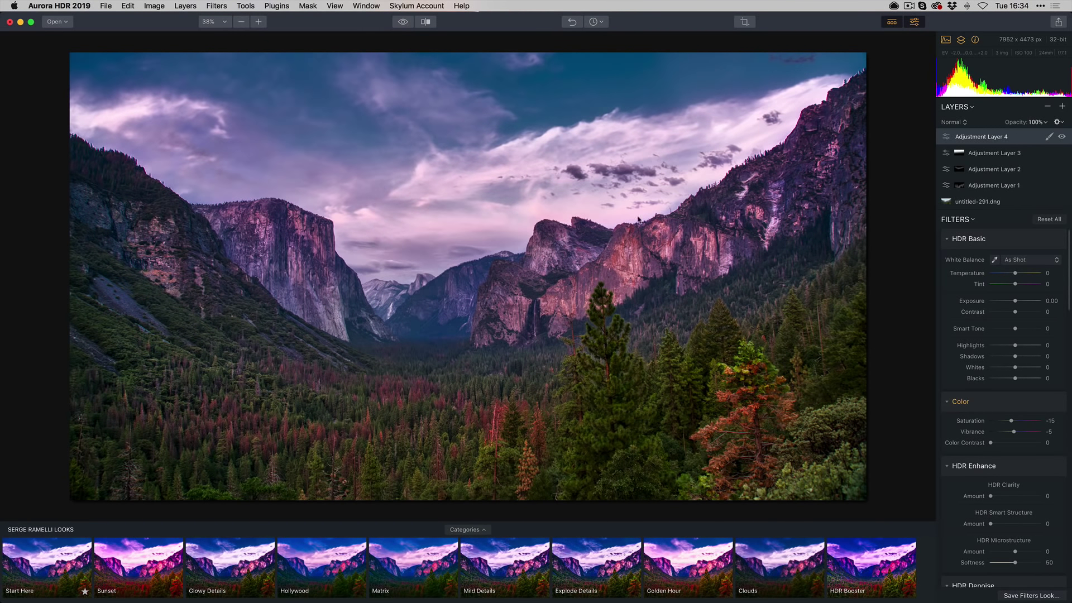